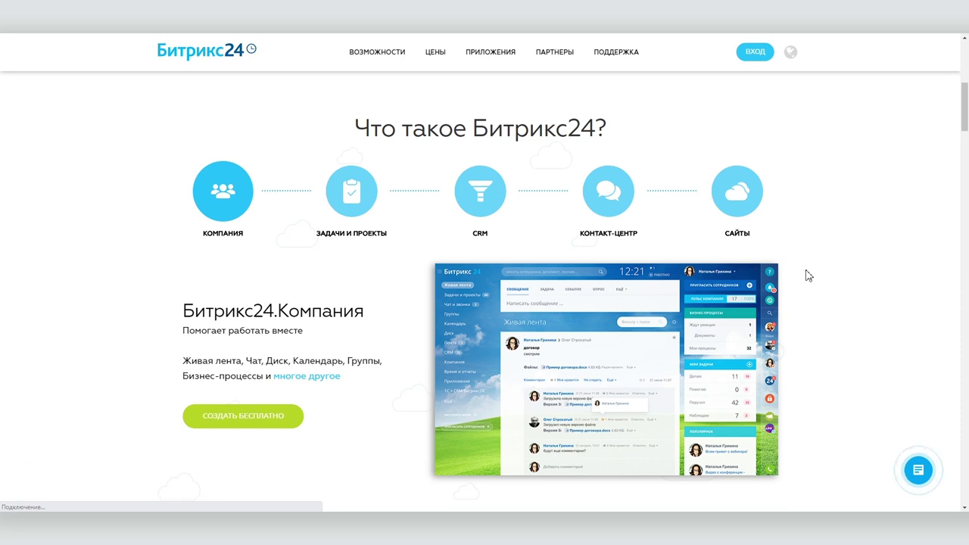
Step: Start free Bitrix24 registration using the browser-suggested e-mail address
scroll(809, 276, "down", 8)
scroll(809, 276, "up", 1)
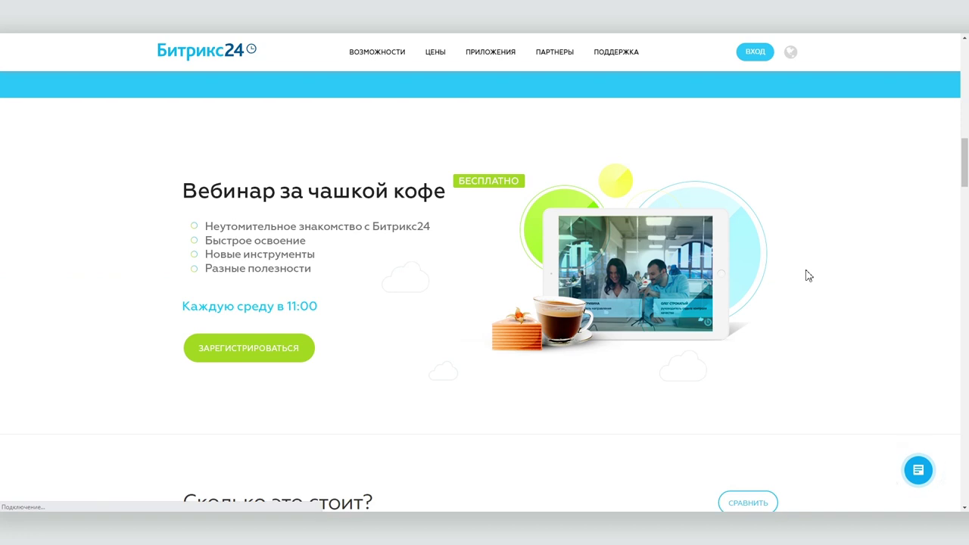
scroll(808, 276, "down", 5)
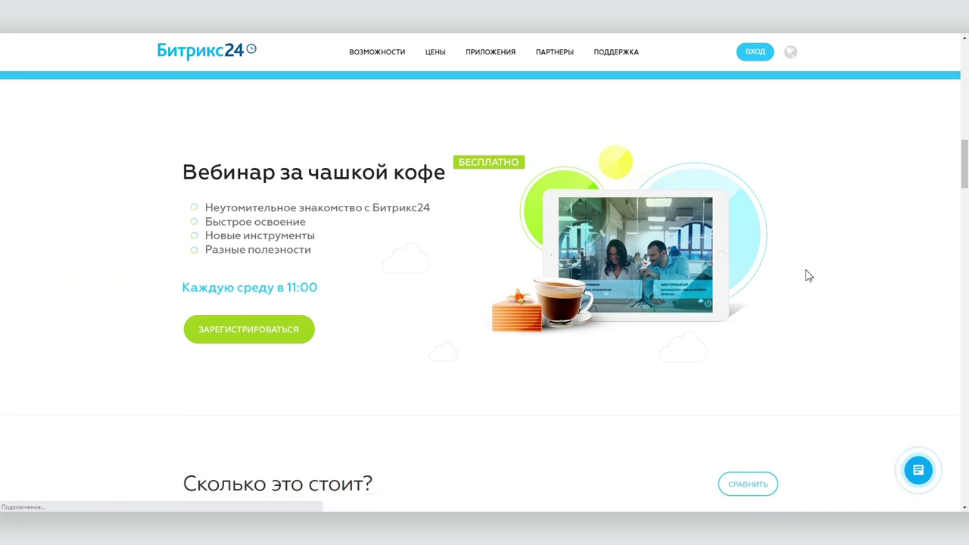
scroll(809, 276, "up", 1)
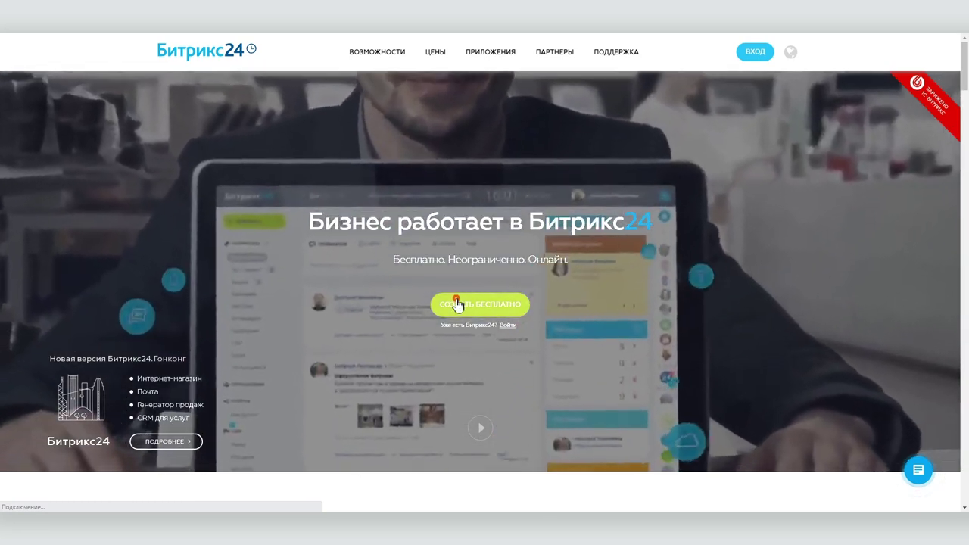
left_click(458, 304)
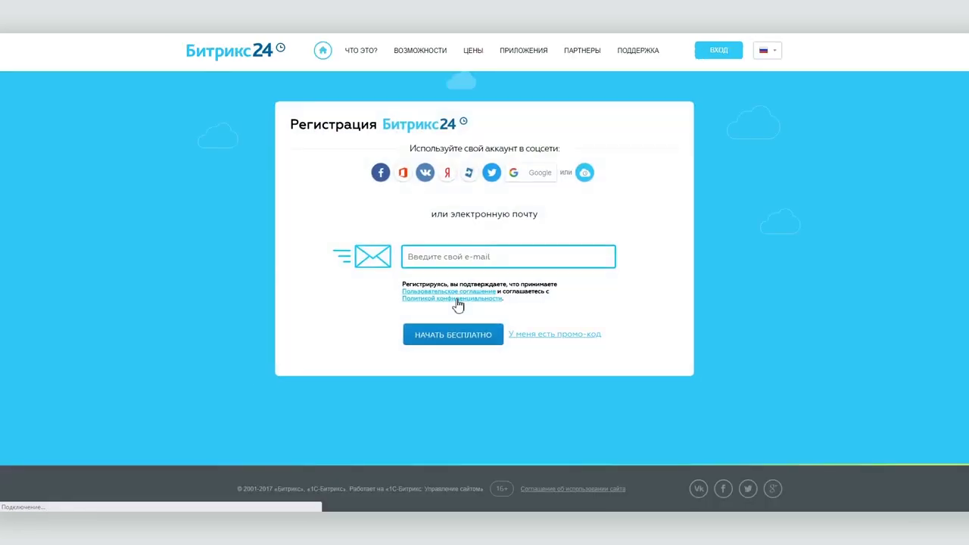
left_click(547, 250)
type("gd")
key("Down")
key("Return")
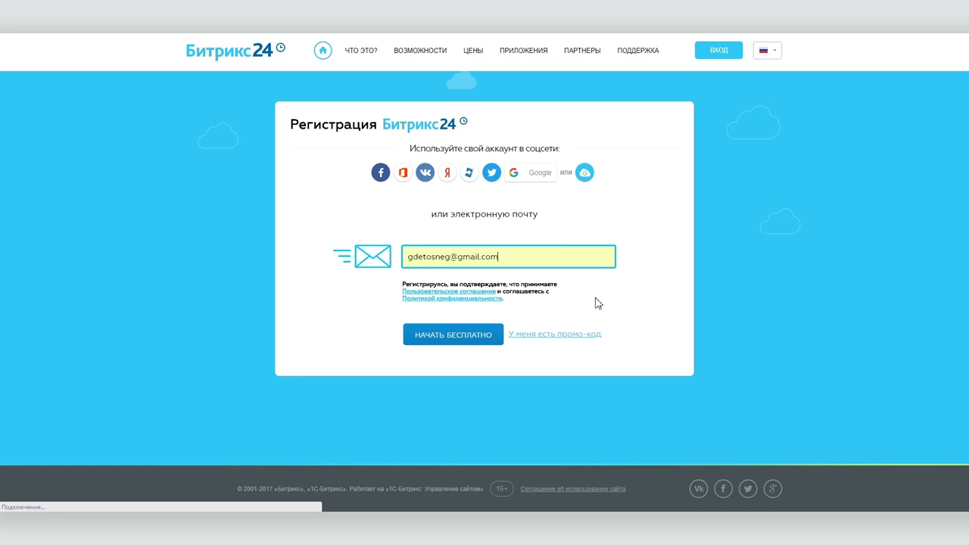
left_click(462, 335)
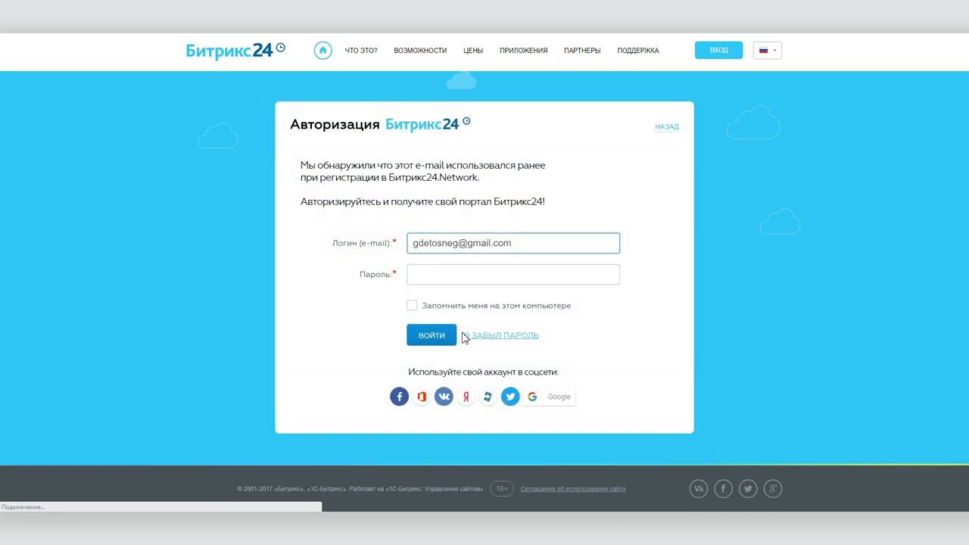
Step: Sign in to Bitrix24 Network and upload a new profile photo
left_click(453, 336)
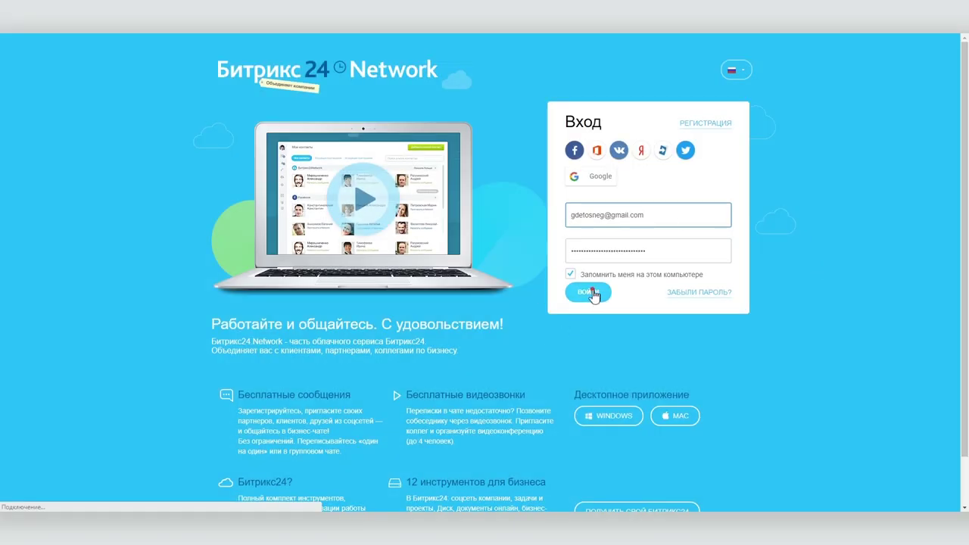
left_click(591, 293)
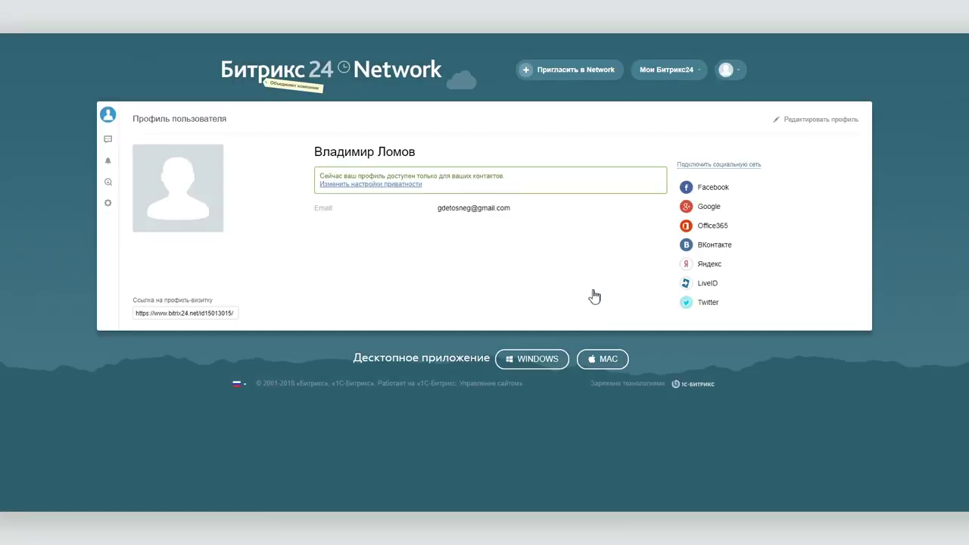
left_click(797, 119)
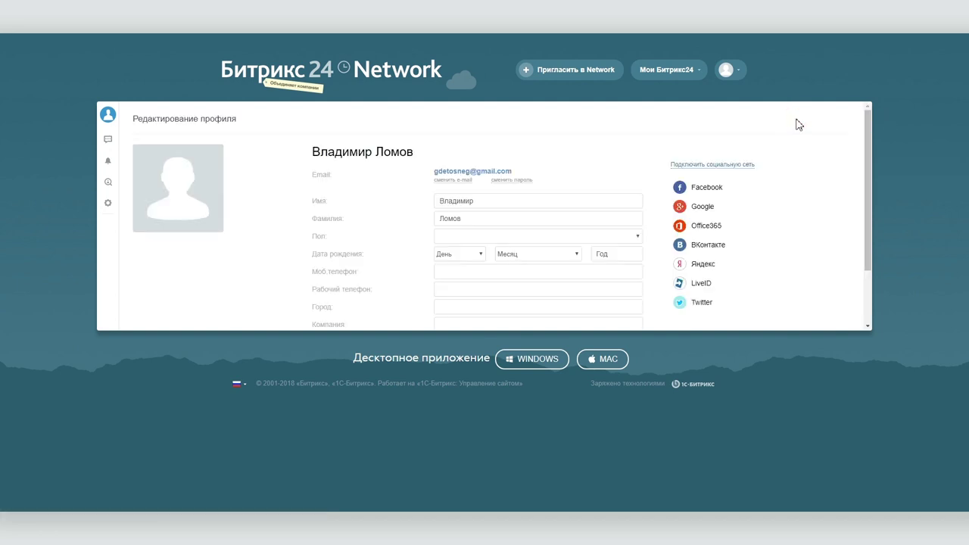
scroll(443, 221, "down", 3)
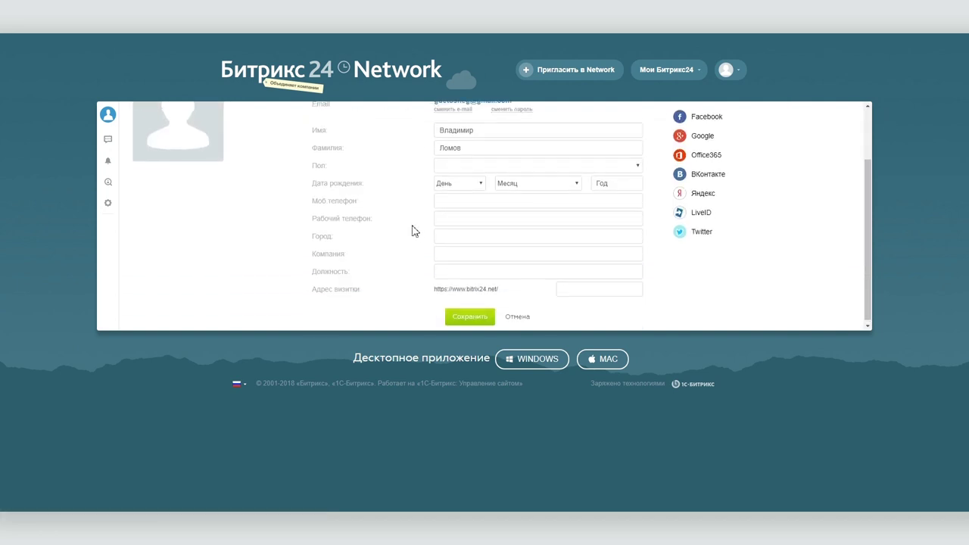
scroll(417, 231, "up", 3)
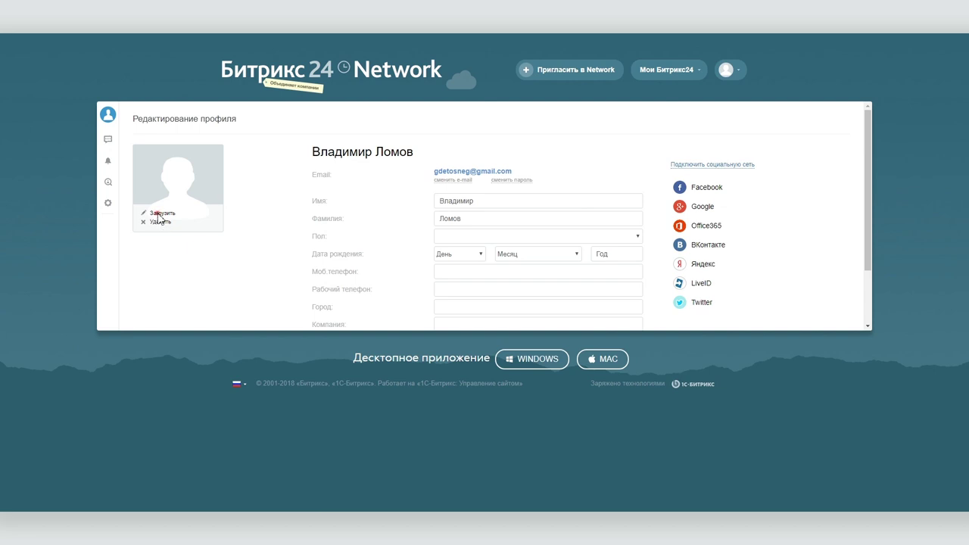
left_click(159, 214)
double_click(680, 260)
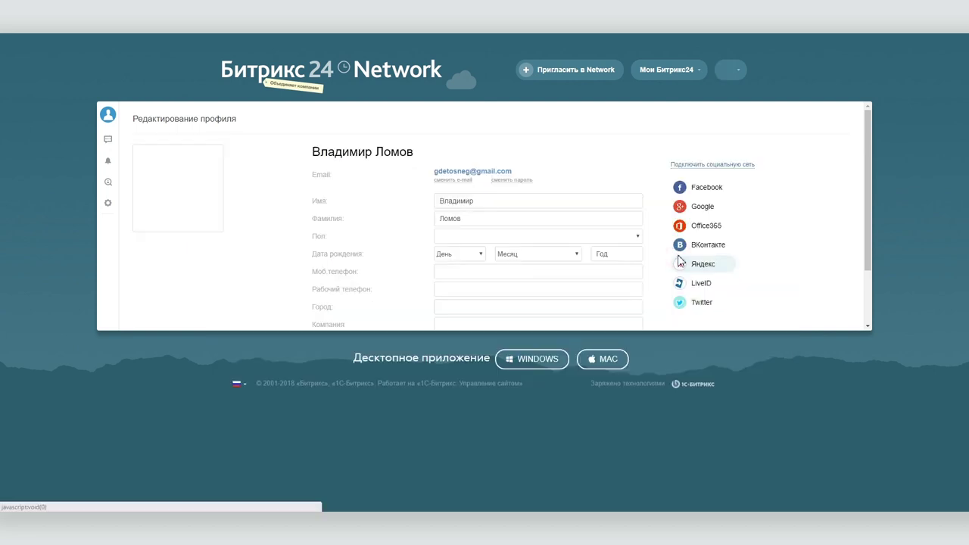
Step: Look through the messenger, notifications and contact search panels, then show own portals
left_click(108, 141)
left_click(109, 162)
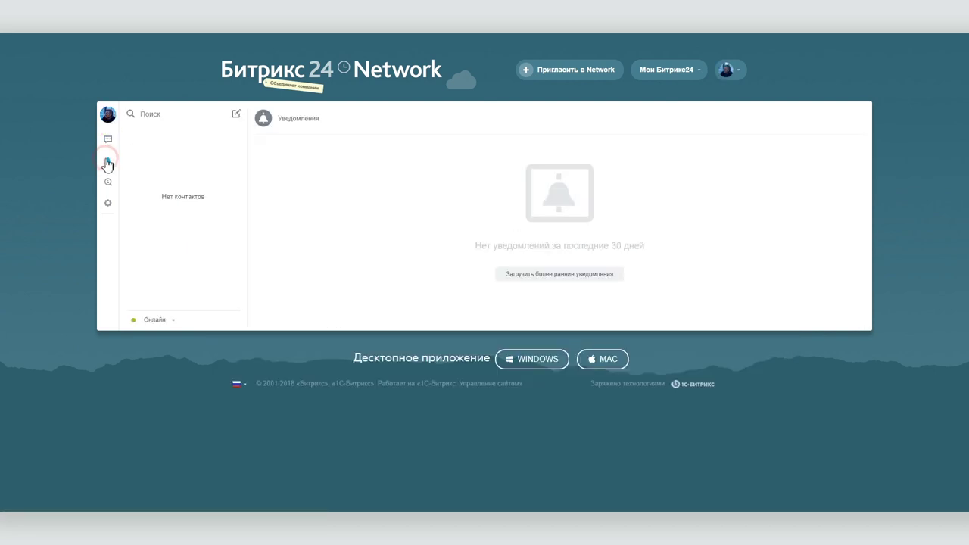
left_click(109, 183)
left_click(108, 115)
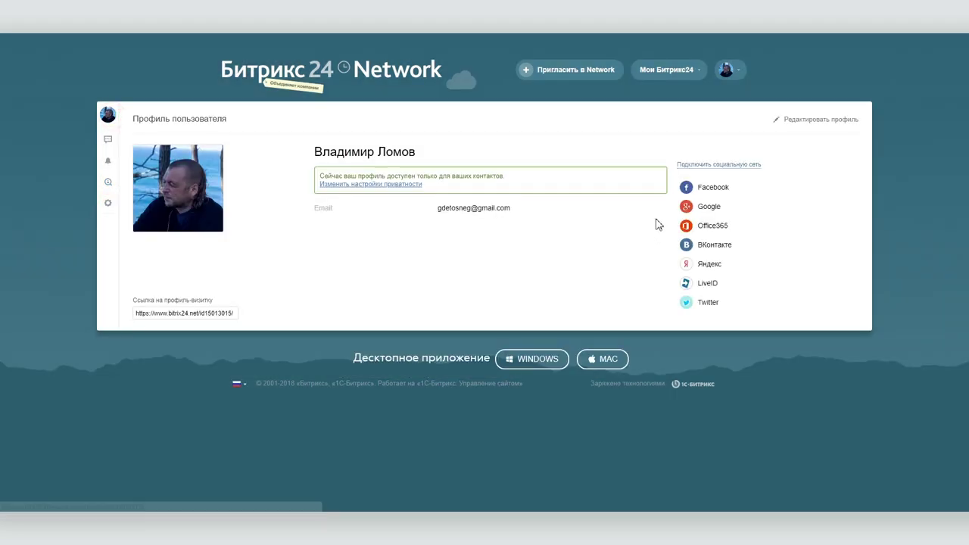
left_click(657, 79)
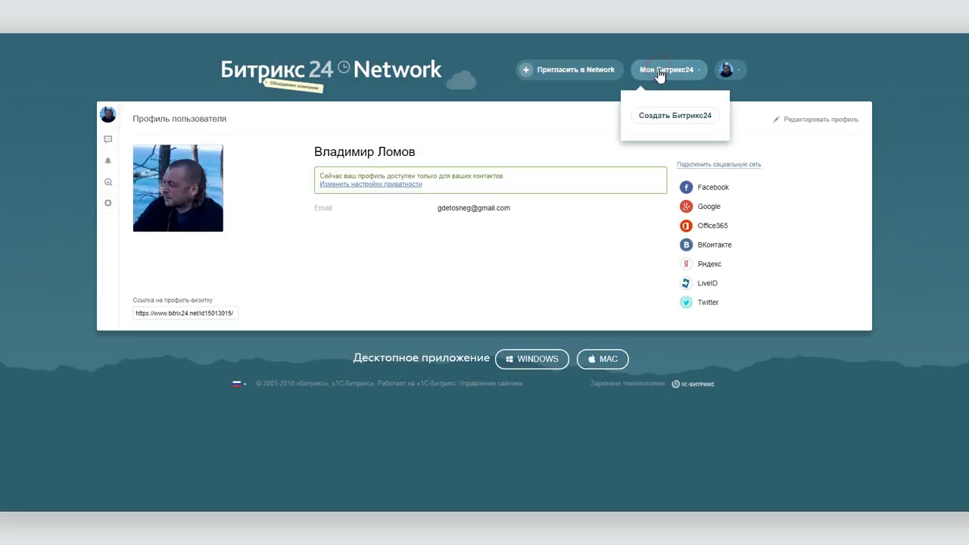
Step: Create a new free portal with Компания as the main working tool
left_click(675, 115)
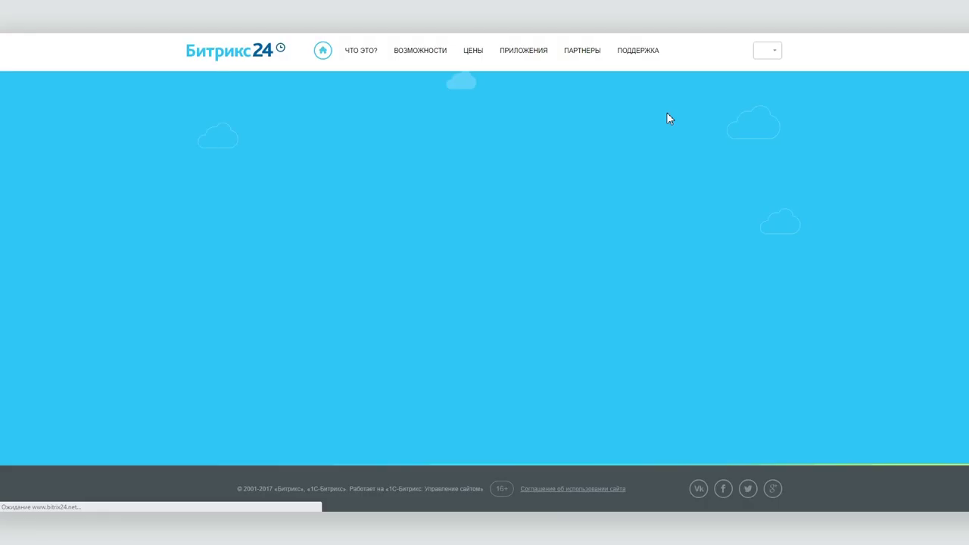
left_click(462, 322)
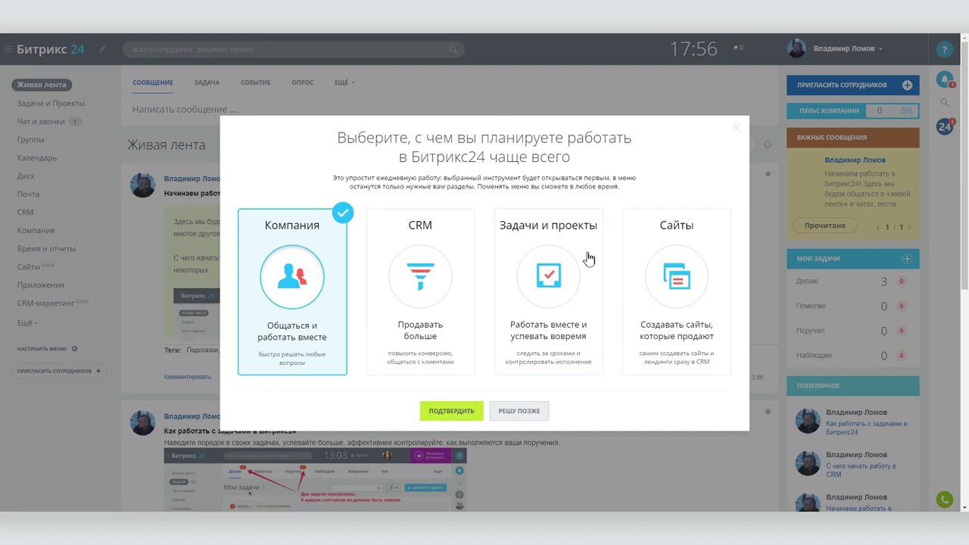
left_click(452, 412)
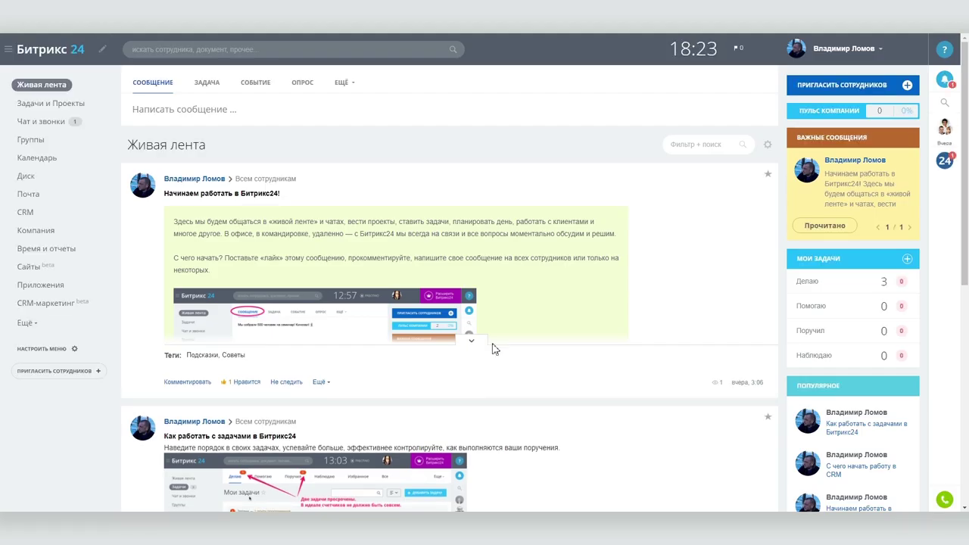
Step: Rename the portal to Suelta with address suelta.bitrix24.ru and confirm the change
left_click(103, 50)
left_click(106, 121)
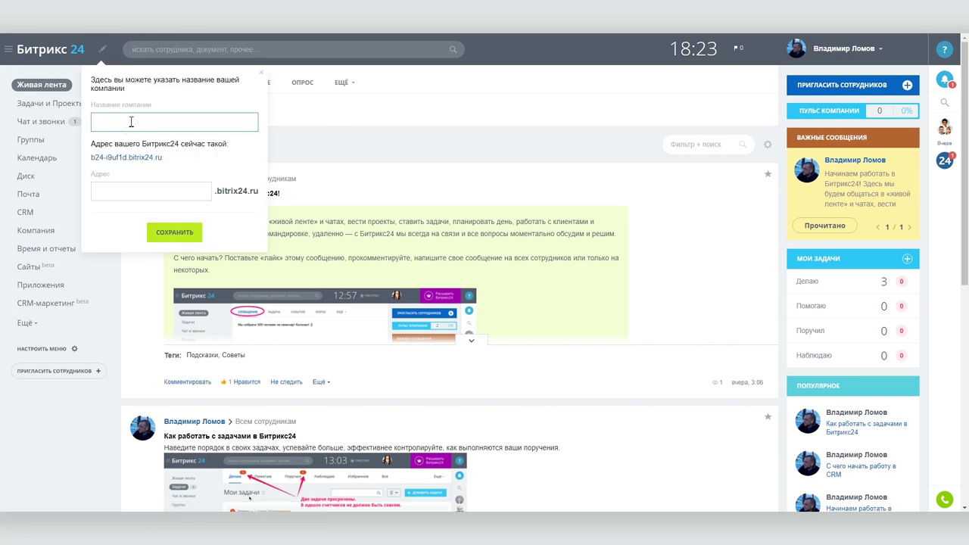
left_click(175, 233)
left_click(154, 170)
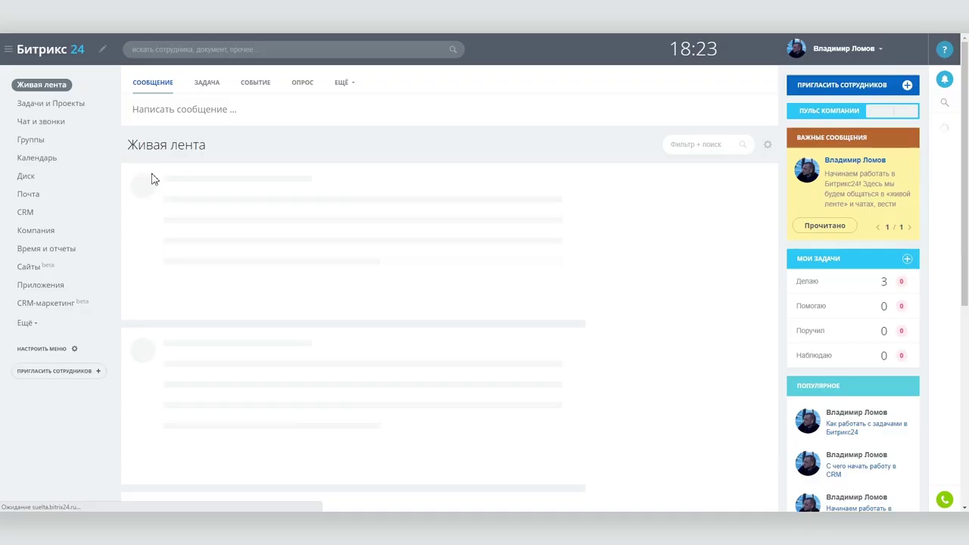
left_click(485, 323)
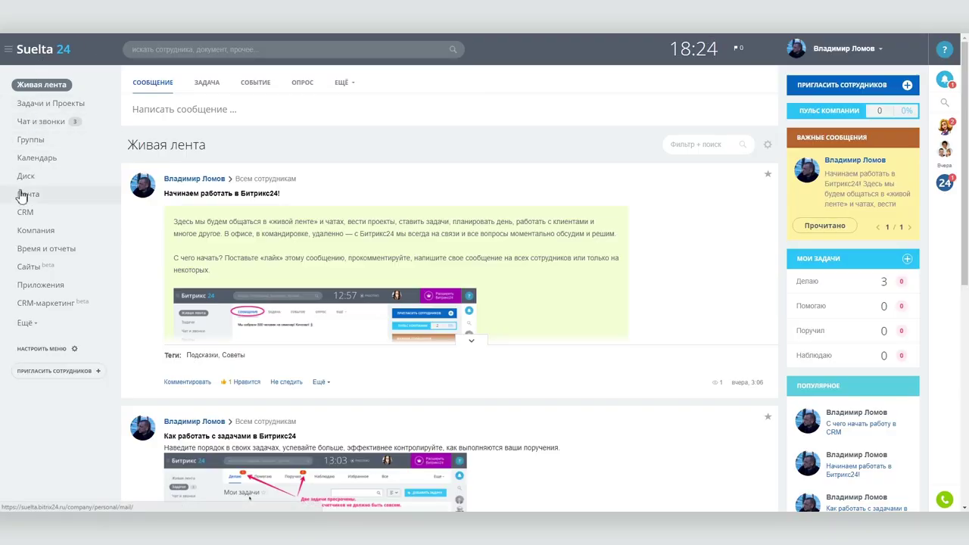
left_click(25, 213)
left_click(198, 82)
left_click(251, 81)
left_click(299, 90)
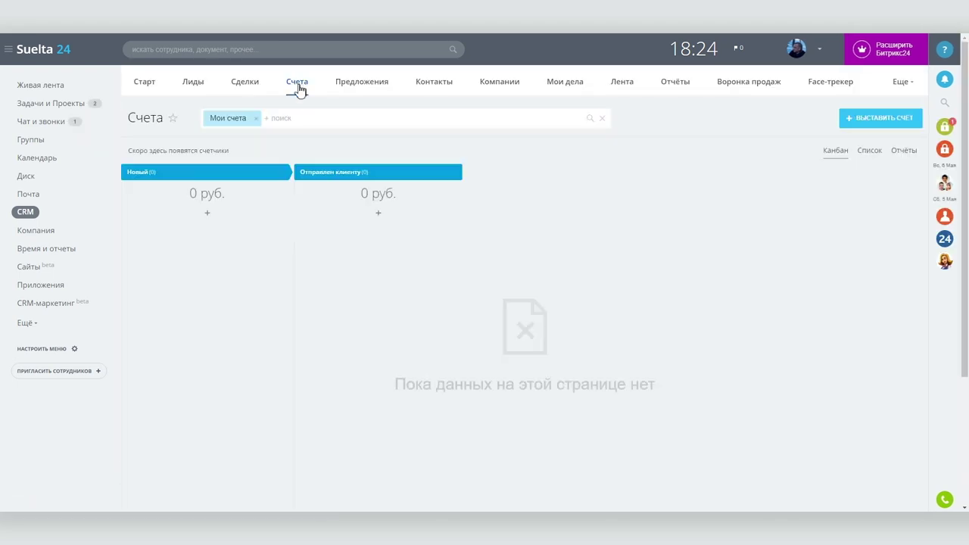
left_click(869, 119)
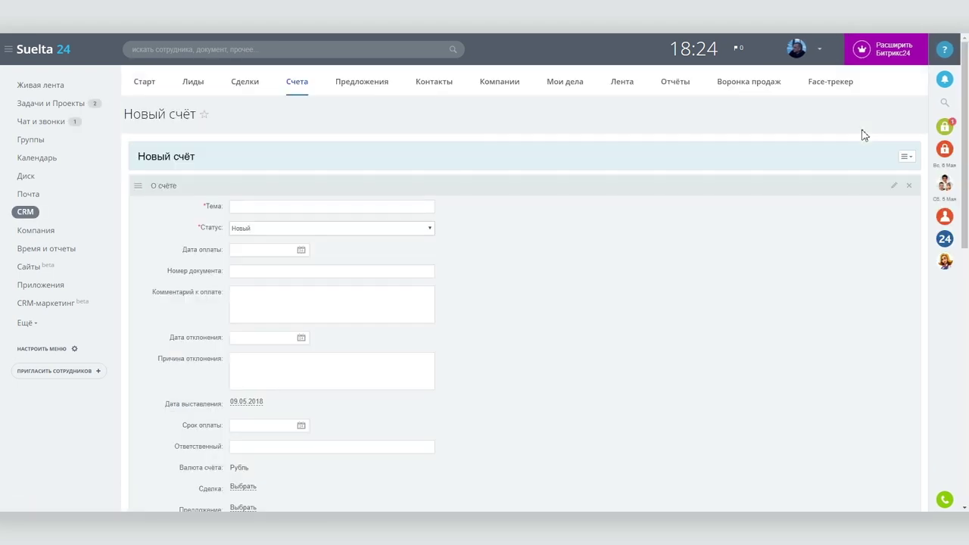
scroll(755, 193, "down", 15)
left_click(629, 433)
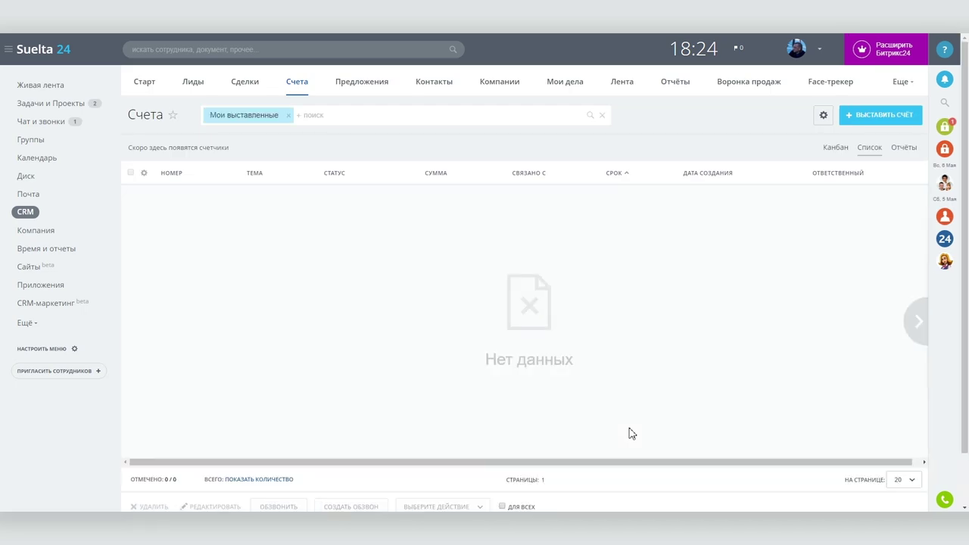
left_click(836, 148)
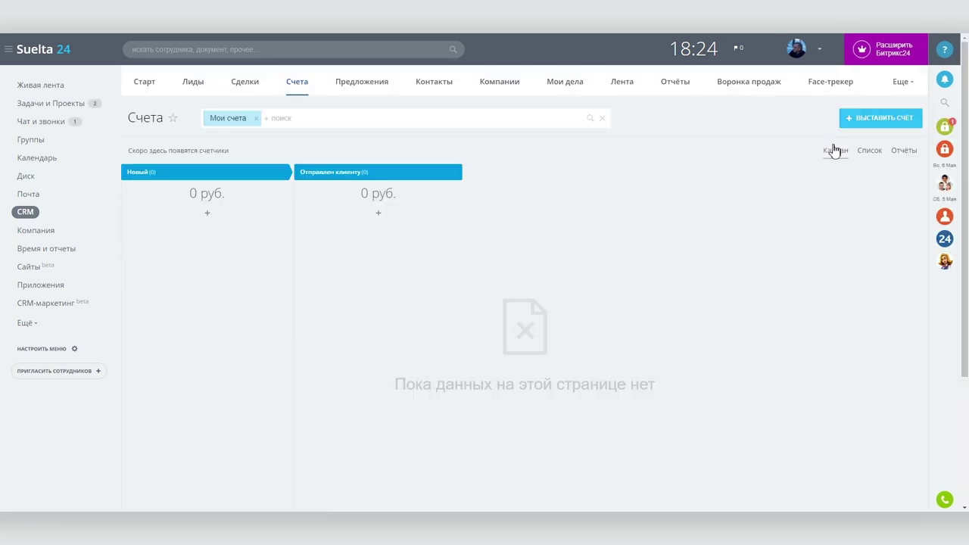
left_click(757, 82)
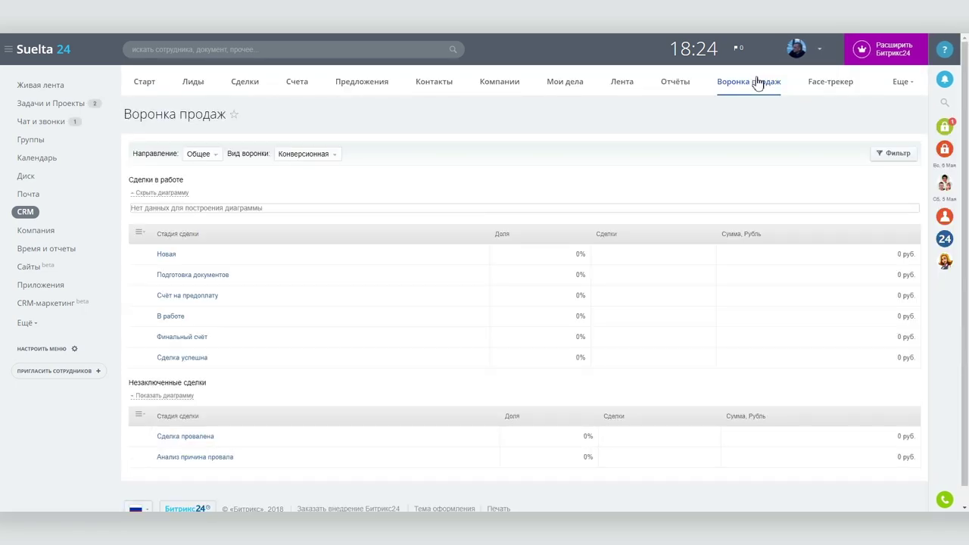
left_click(36, 85)
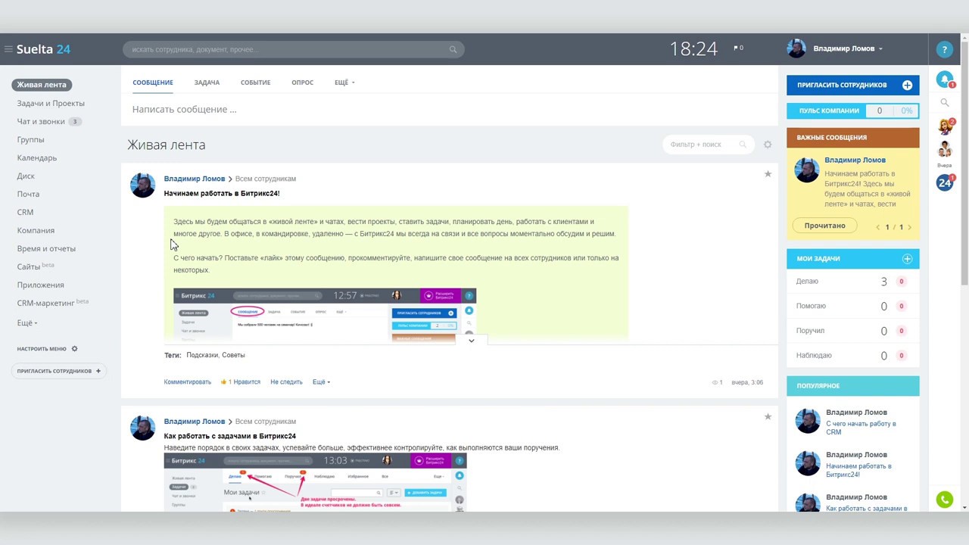
Step: Glance at notifications, colleague and Общий чат chats and the account menu, then open Задачи и Проекты
left_click(945, 80)
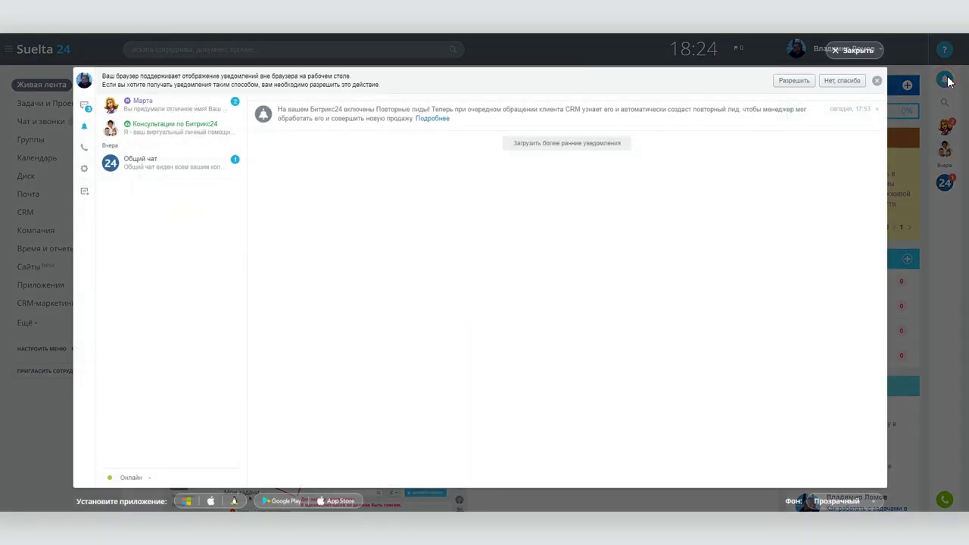
left_click(905, 90)
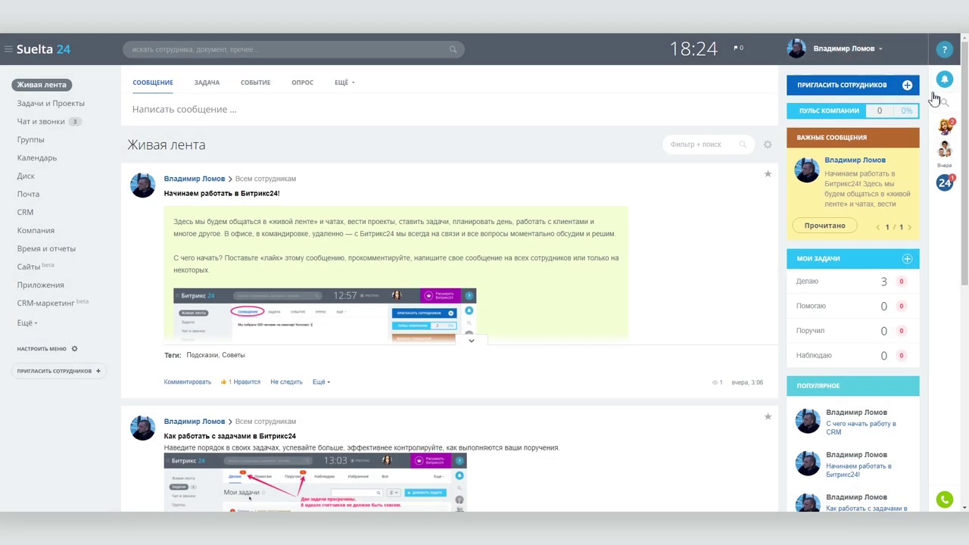
left_click(947, 125)
left_click(877, 50)
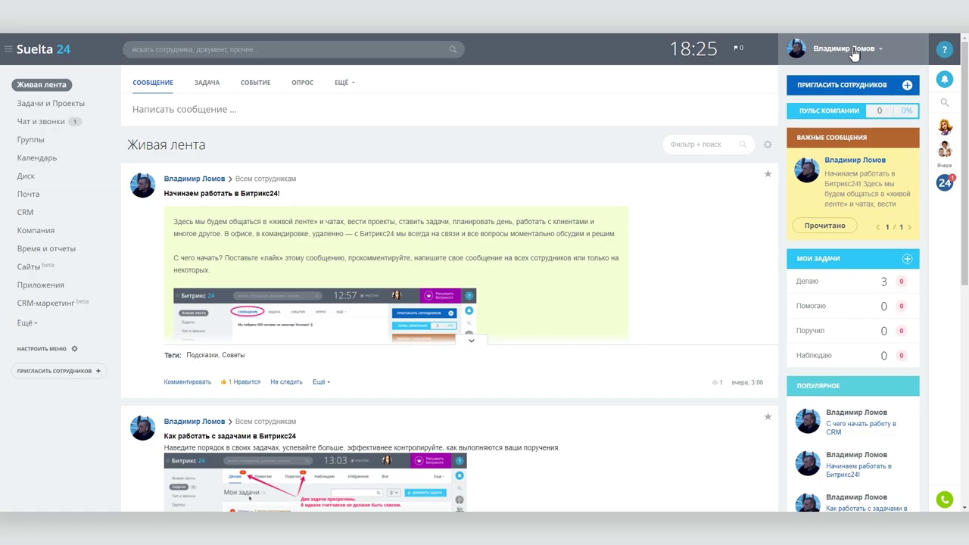
left_click(946, 184)
left_click(870, 48)
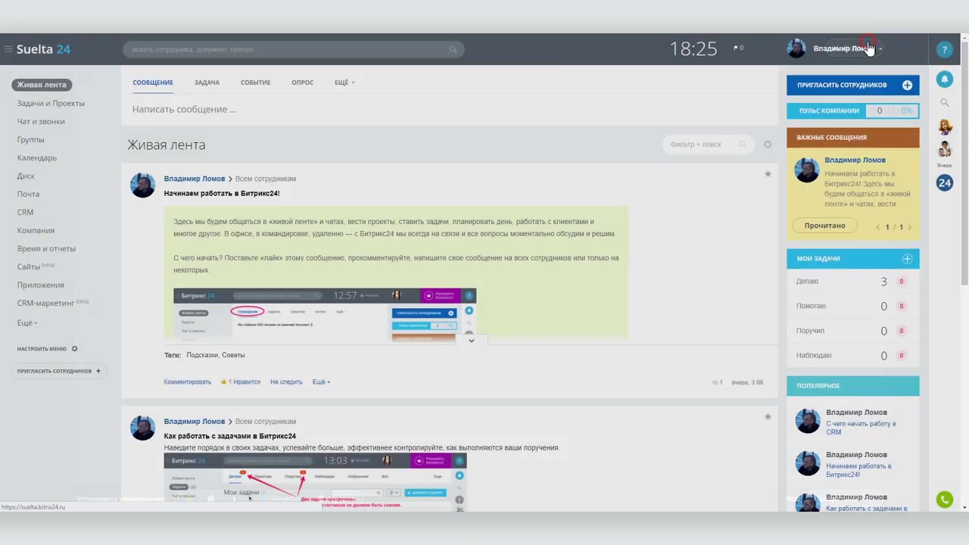
left_click(867, 50)
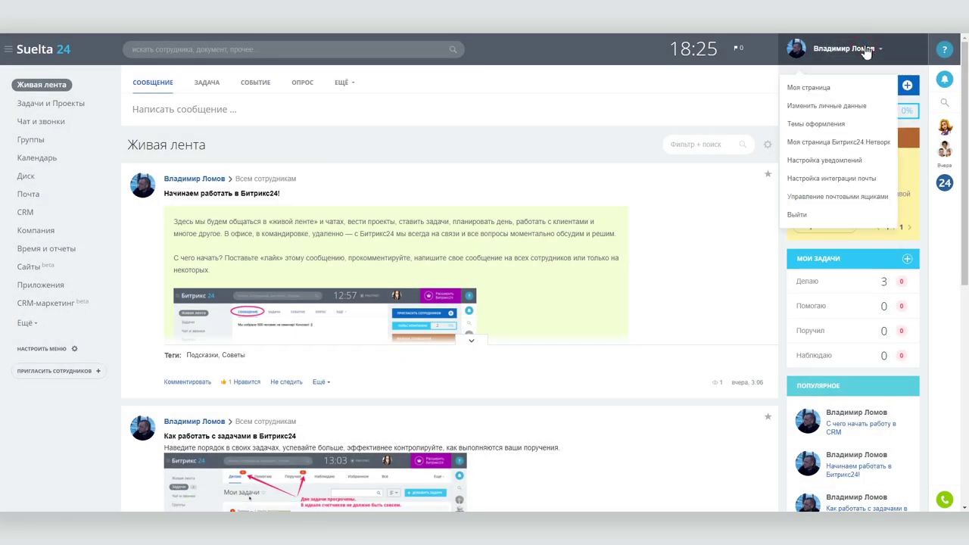
left_click(867, 50)
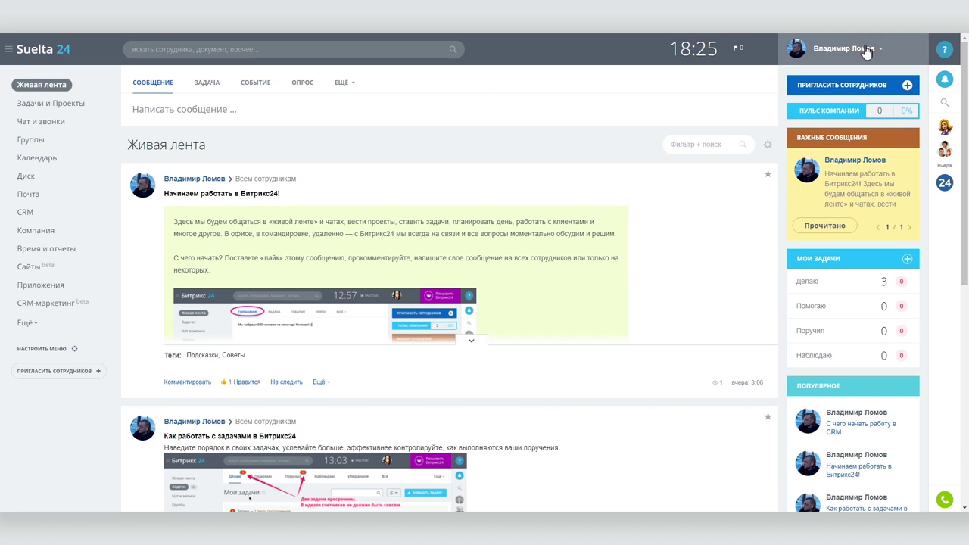
left_click(48, 105)
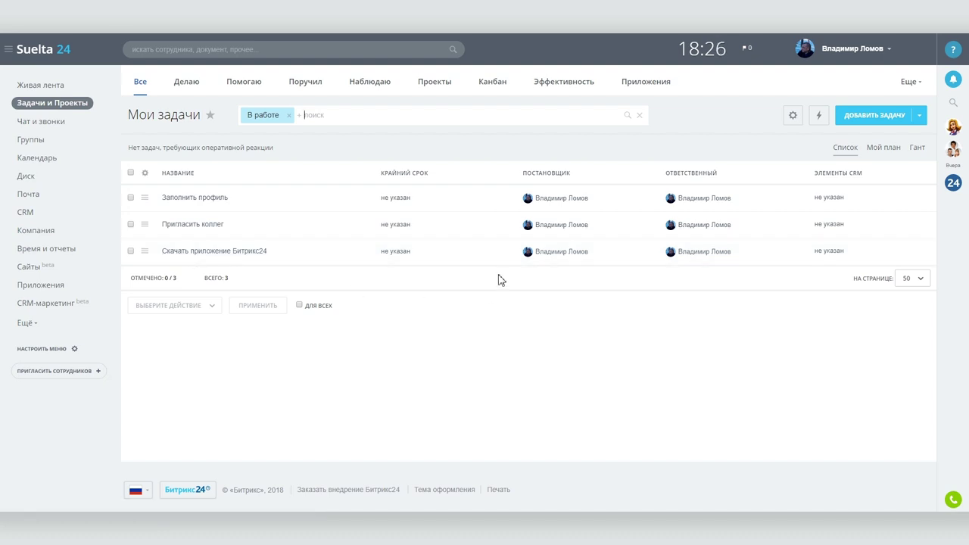
Step: Check the empty company calendar in schedule and month views
left_click(199, 199)
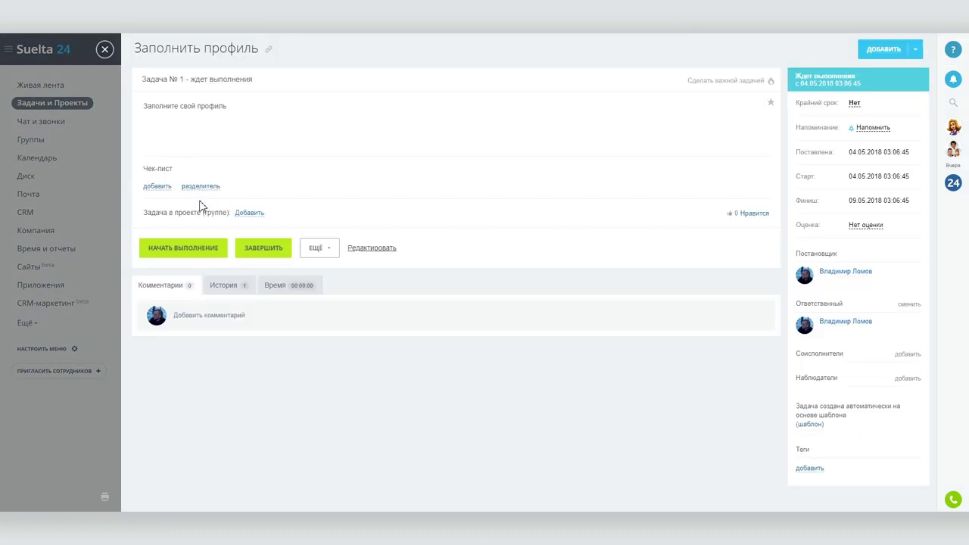
left_click(61, 159)
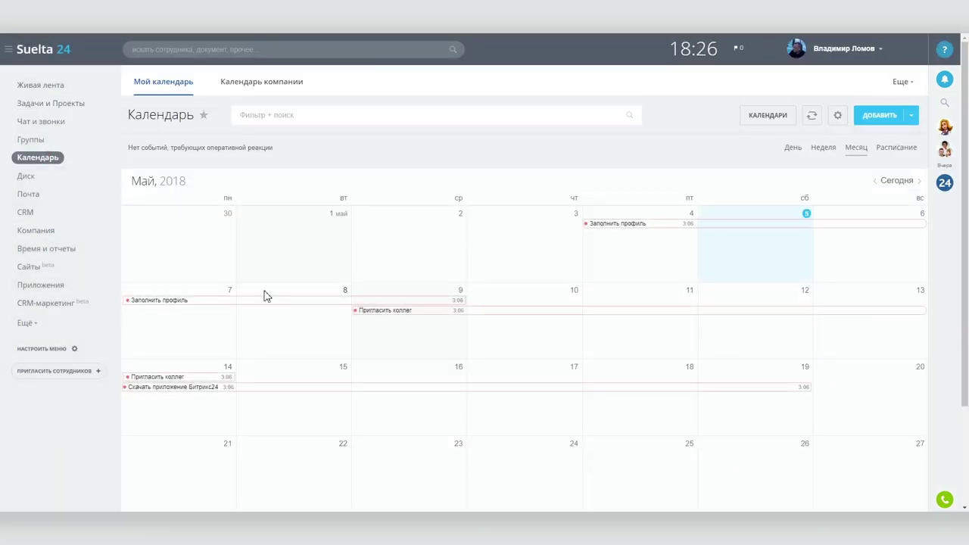
left_click(244, 88)
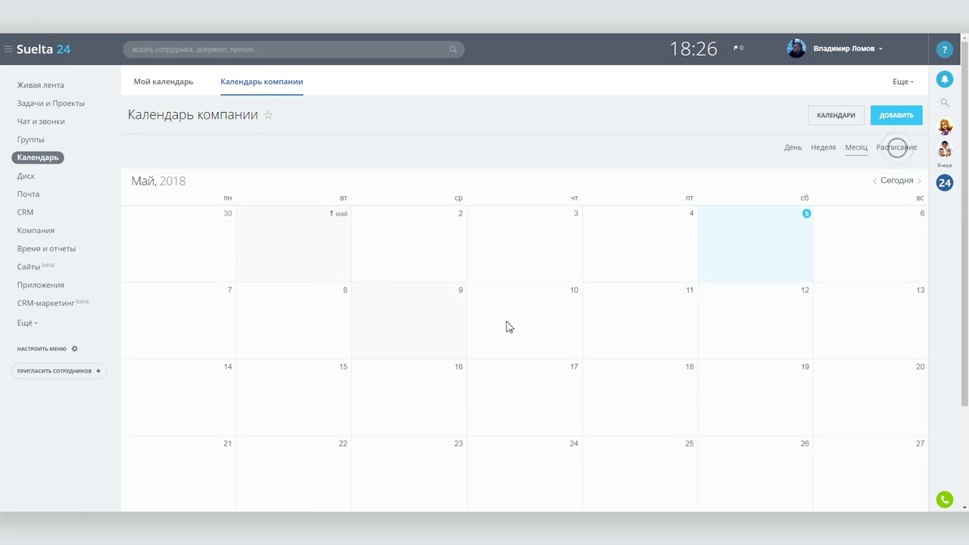
left_click(888, 150)
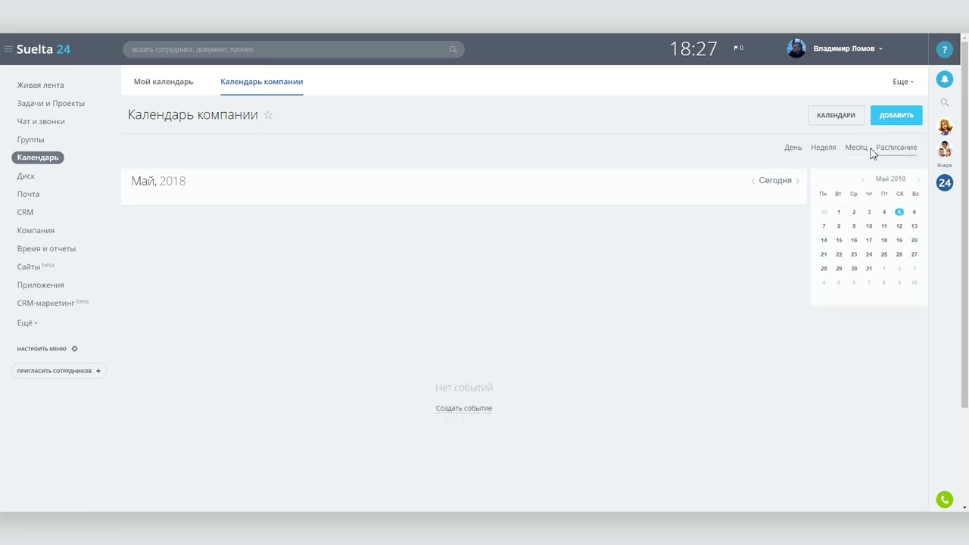
left_click(860, 149)
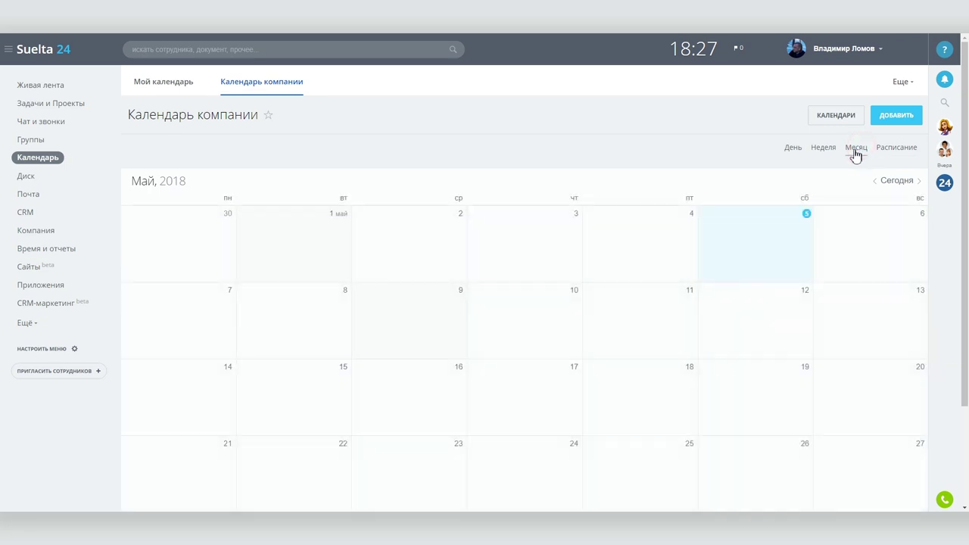
Step: Choose Изменить личные данные from the account menu
left_click(839, 48)
left_click(801, 105)
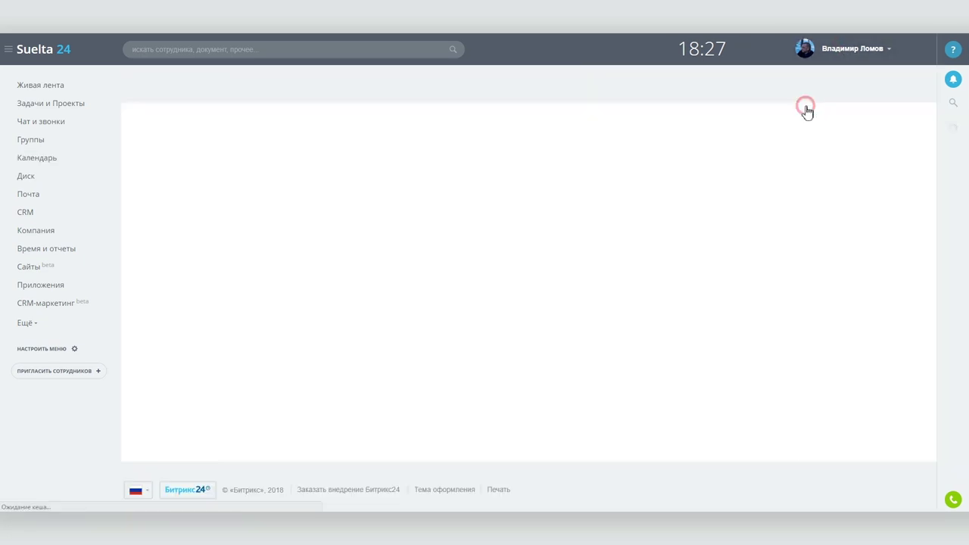
scroll(653, 333, "down", 4)
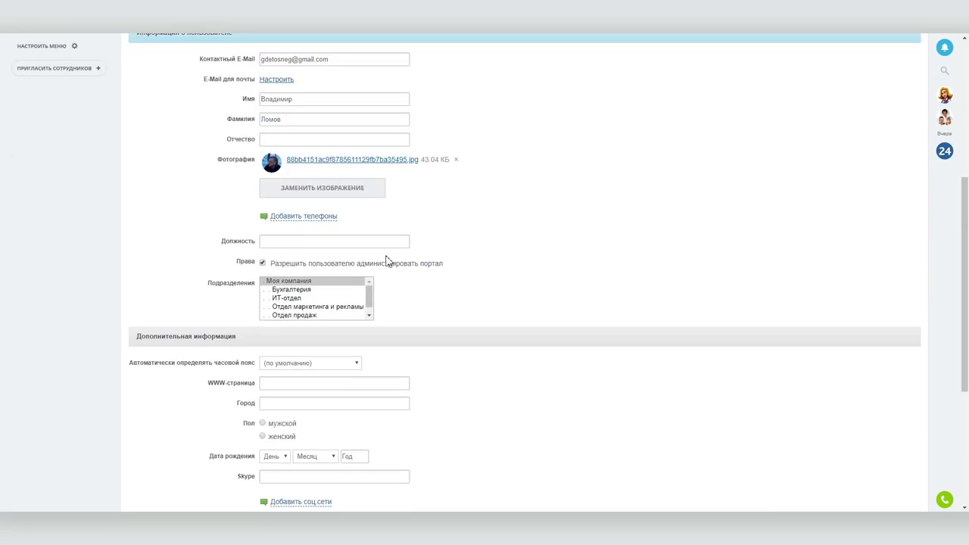
Step: Set position Главный, add a phone field and birth date 1 January 1990, then save
key("Pause")
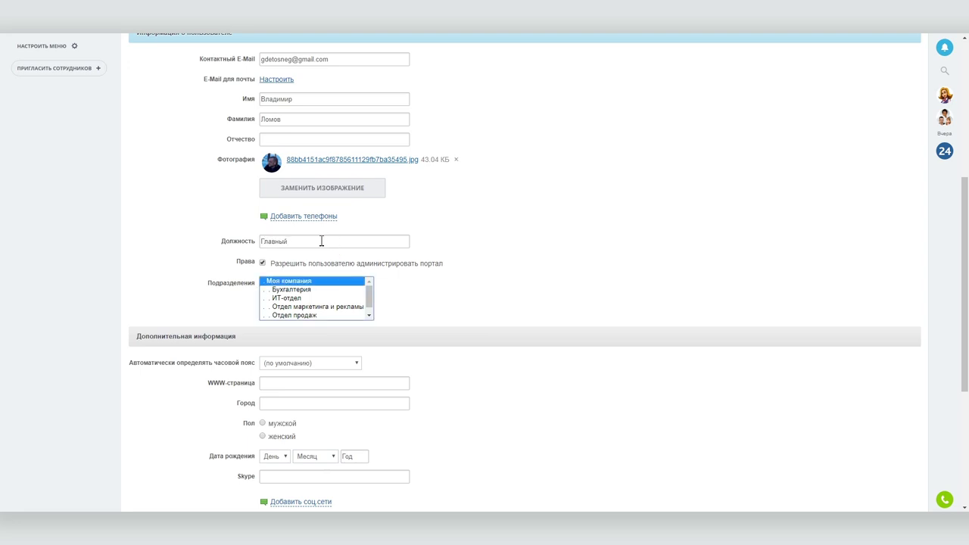
left_click(305, 219)
scroll(527, 255, "down", 3)
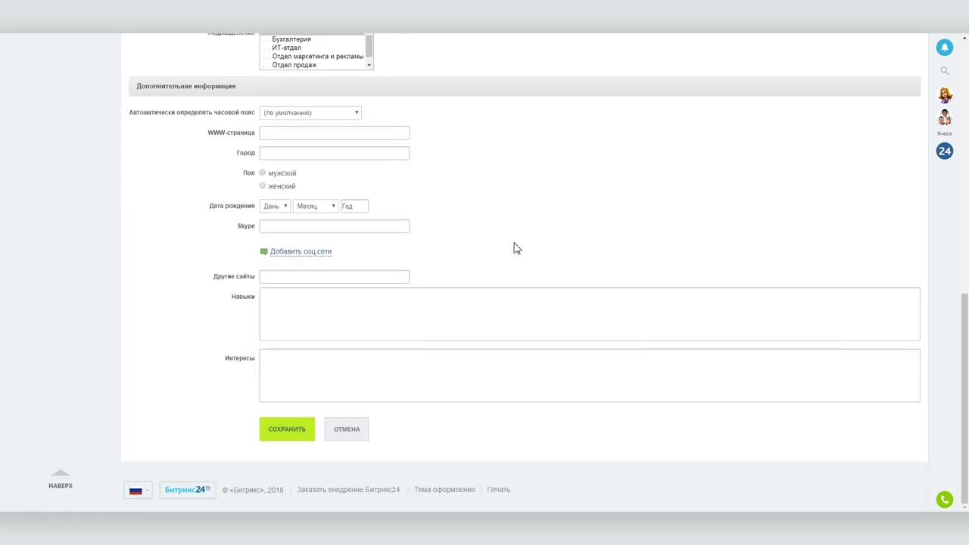
left_click(275, 206)
left_click(309, 205)
left_click(309, 218)
left_click(353, 205)
type("1990")
left_click(280, 429)
Step: Complete the Заполнить профиль task
left_click(34, 101)
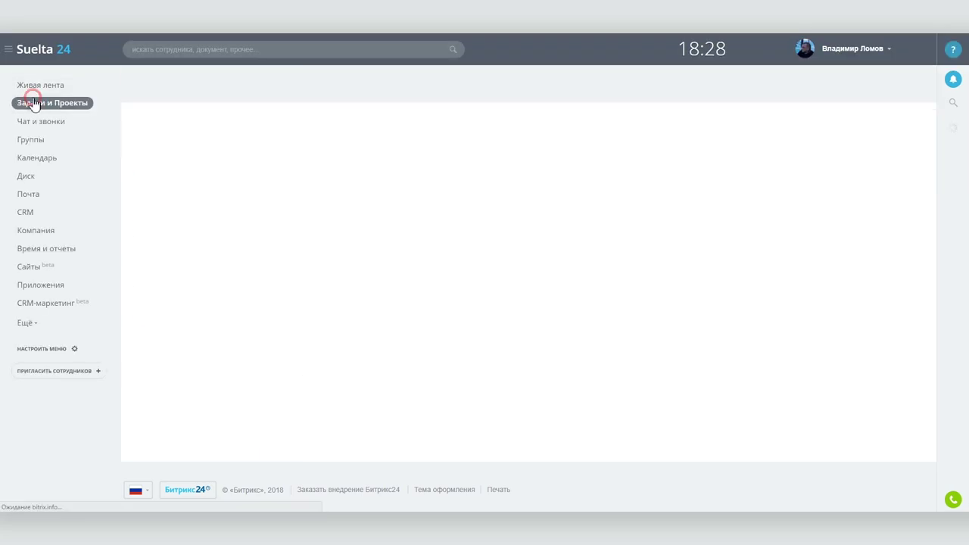
left_click(190, 197)
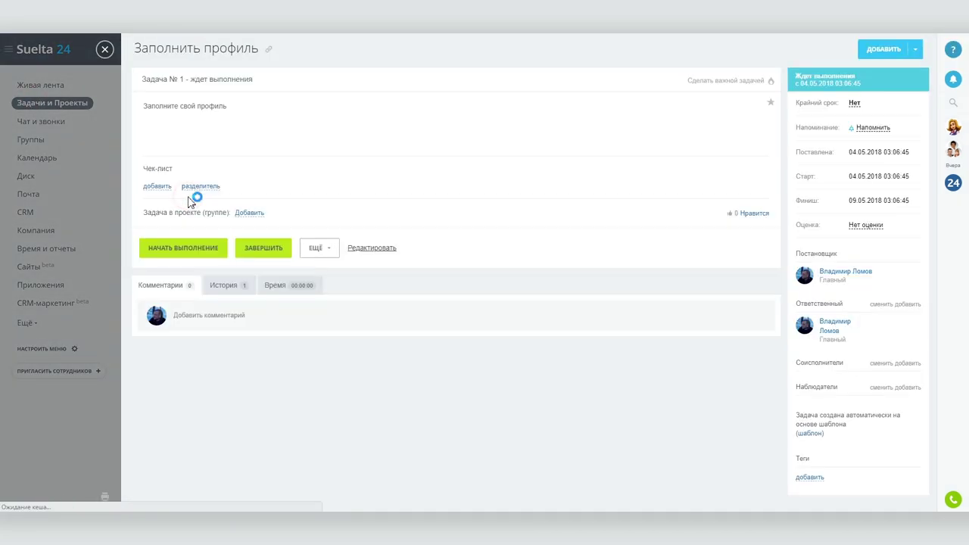
left_click(259, 250)
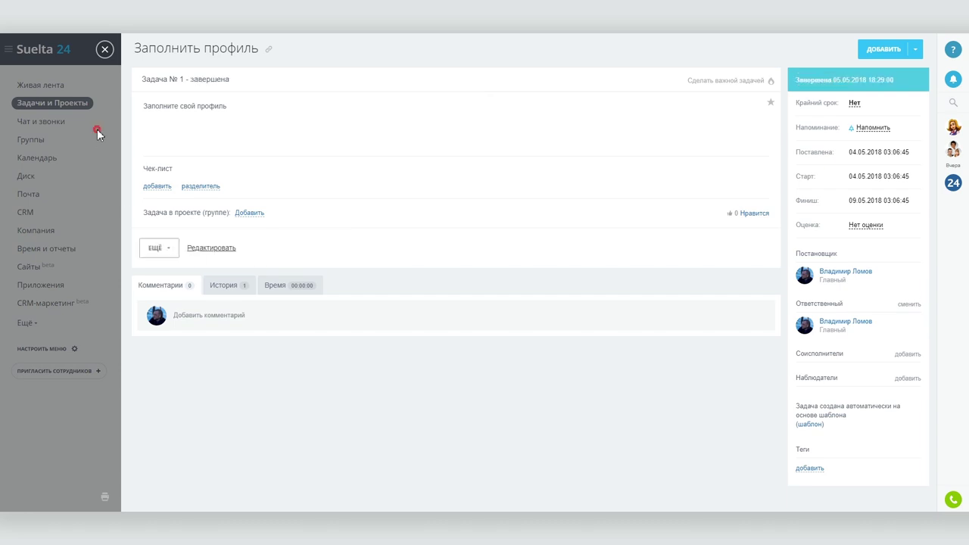
left_click(97, 134)
Step: Review the Bitrix24 apps page linked from the Скачать приложение Битрикс24 task
left_click(204, 223)
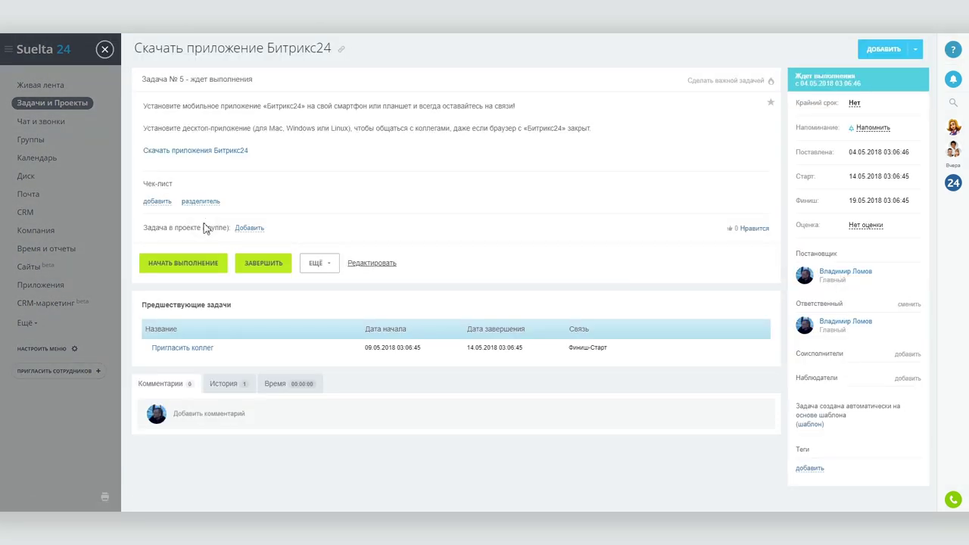
left_click(203, 149)
scroll(203, 166, "down", 4)
scroll(203, 180, "down", 15)
key("Home")
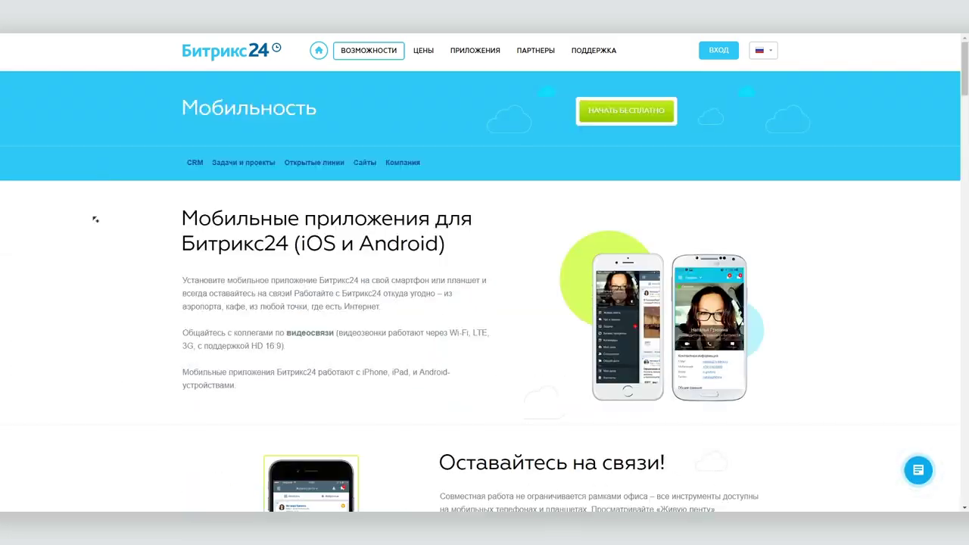
key("ctrl+w")
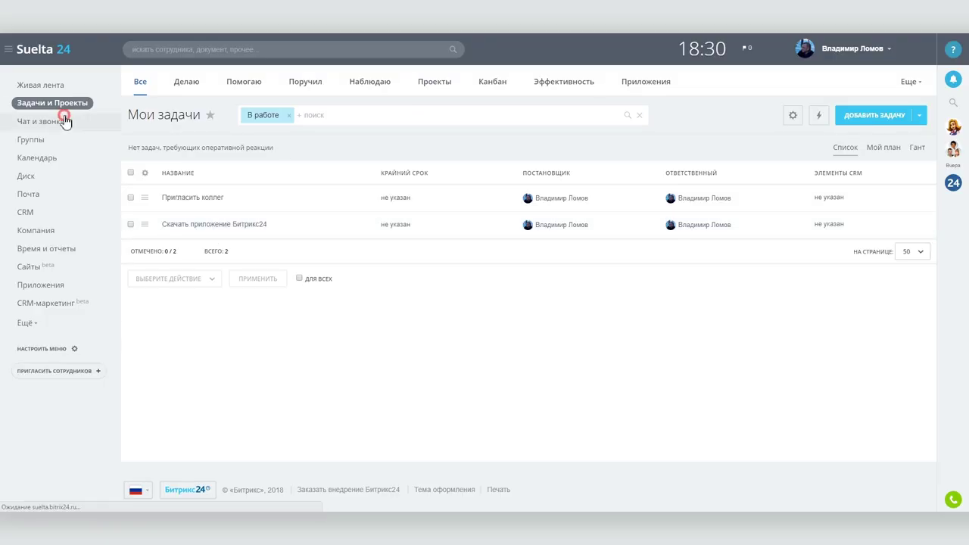
Step: Download and install the Bitrix24 Windows desktop app
left_click(65, 122)
left_click(188, 501)
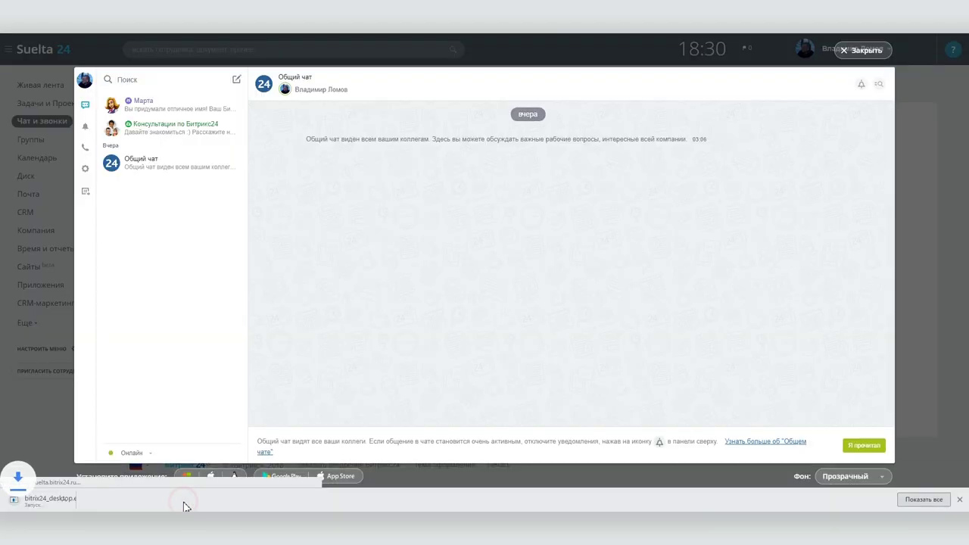
left_click(32, 499)
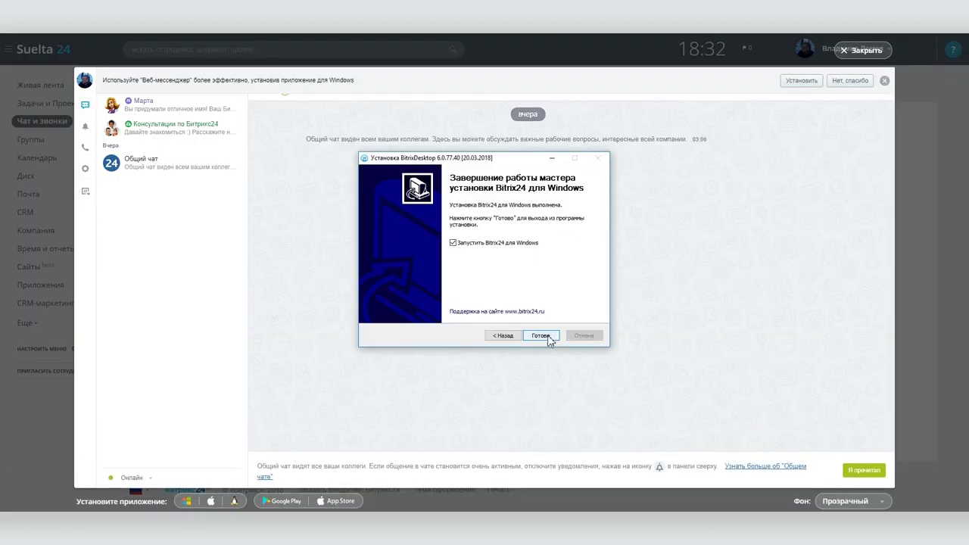
left_click(542, 338)
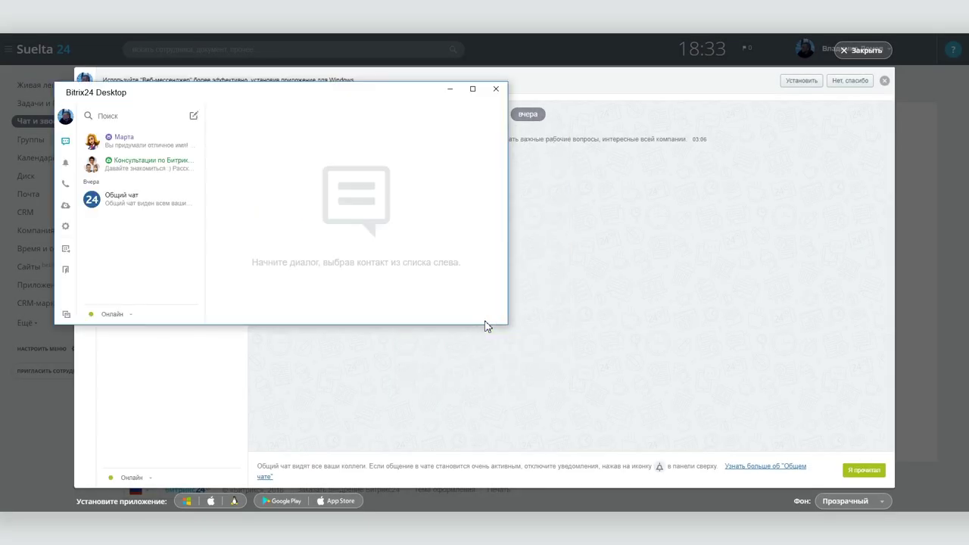
Step: Try the desktop app's notifications and dialpad, minimize it, and return to My Tasks
left_click(65, 165)
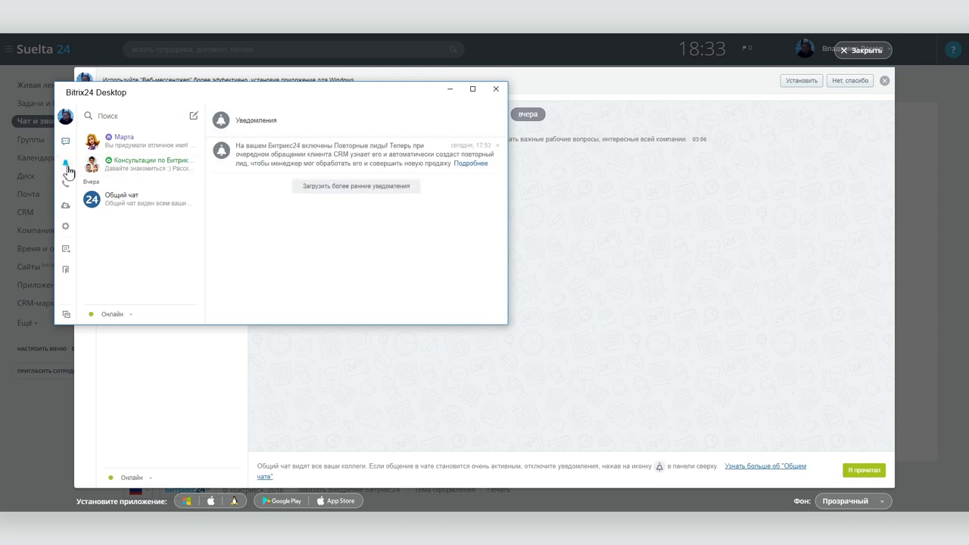
left_click(66, 185)
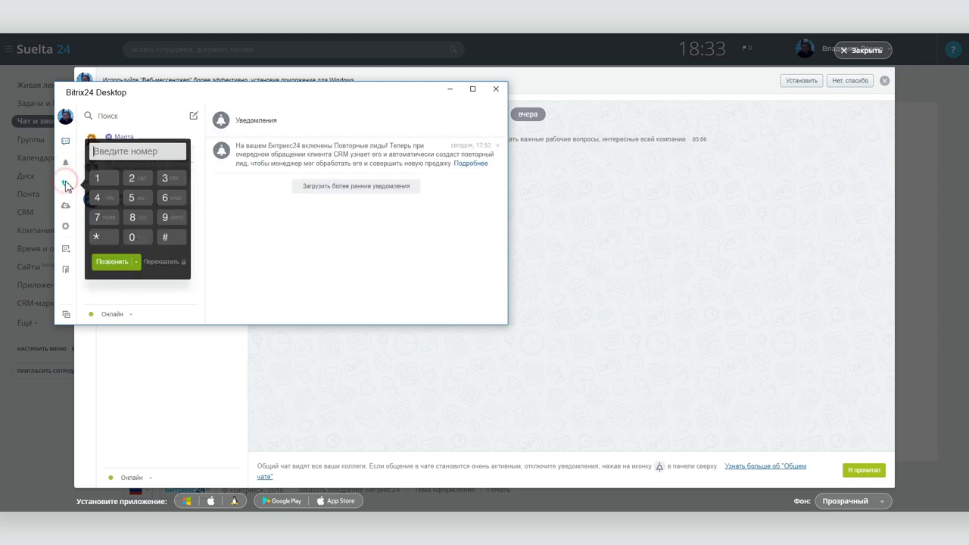
left_click(255, 239)
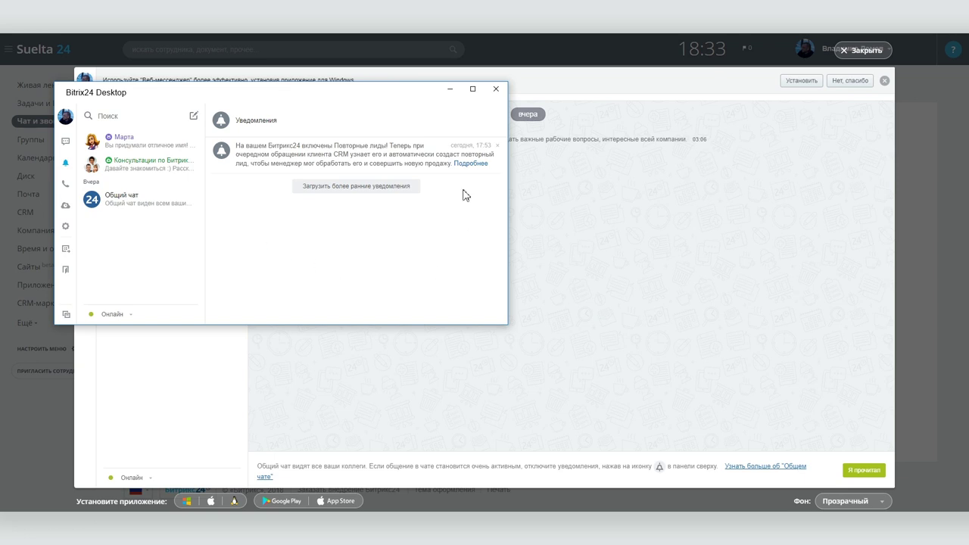
left_click(452, 90)
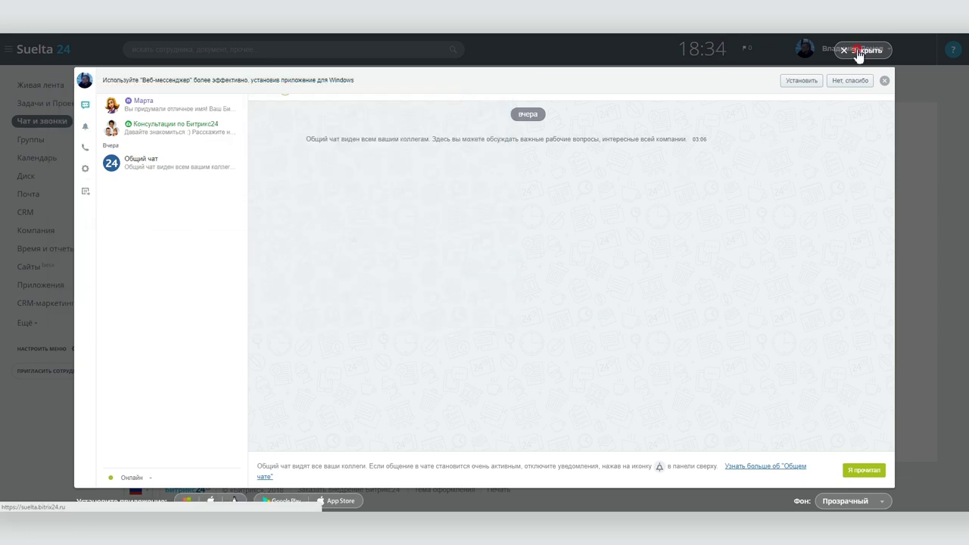
left_click(861, 51)
left_click(47, 103)
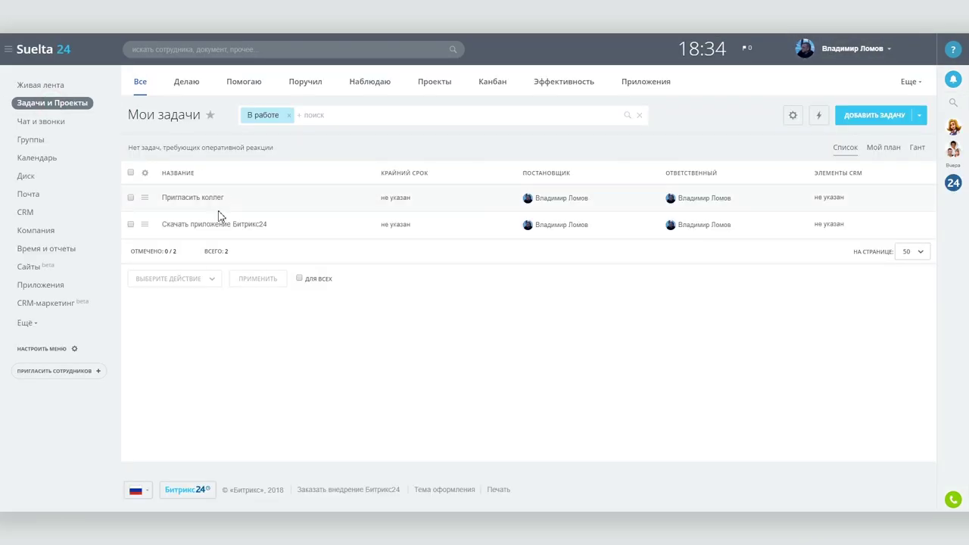
Step: Complete the Скачать приложение Битрикс24 task
left_click(219, 218)
left_click(267, 265)
left_click(101, 82)
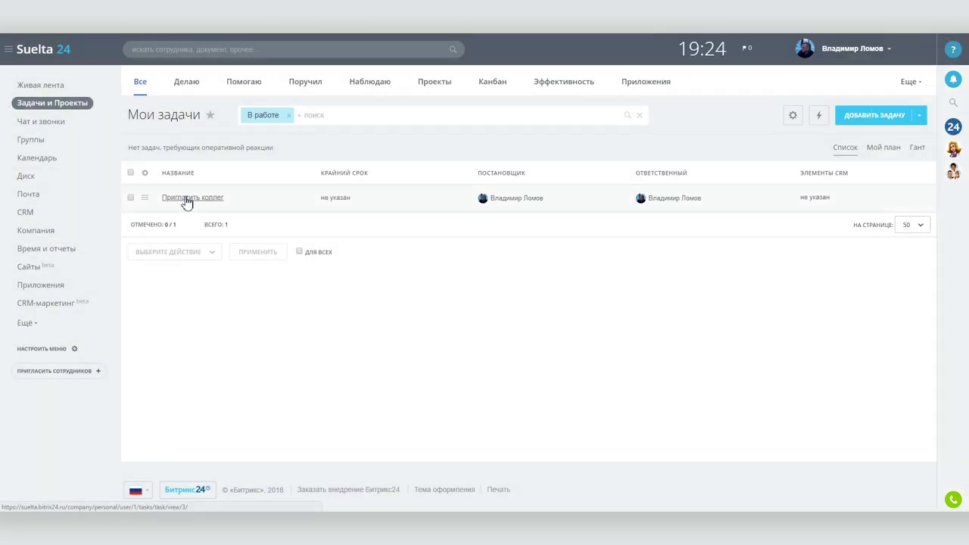
Step: Invite a colleague by e-mail by pasting their address and sending the invitation
left_click(47, 371)
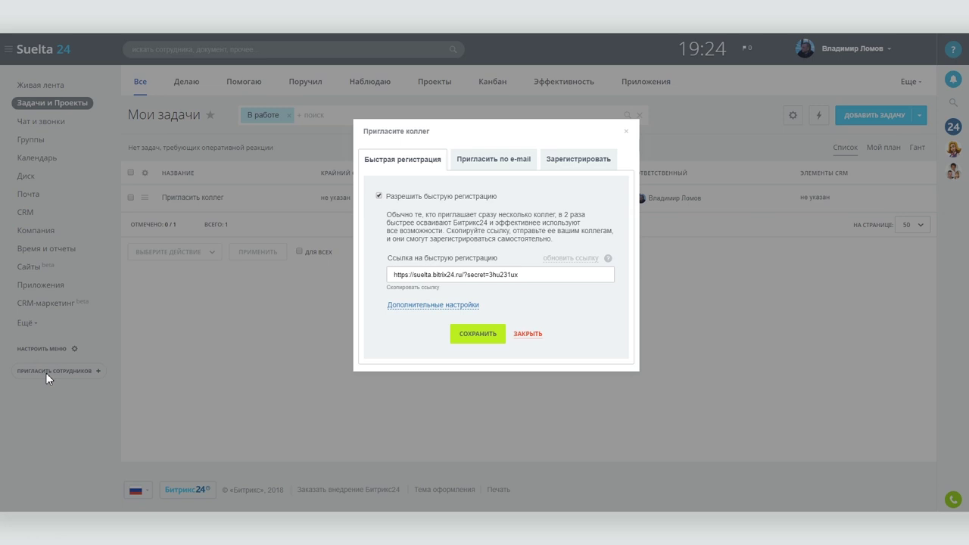
left_click(485, 168)
left_click(453, 230)
key("ctrl+v")
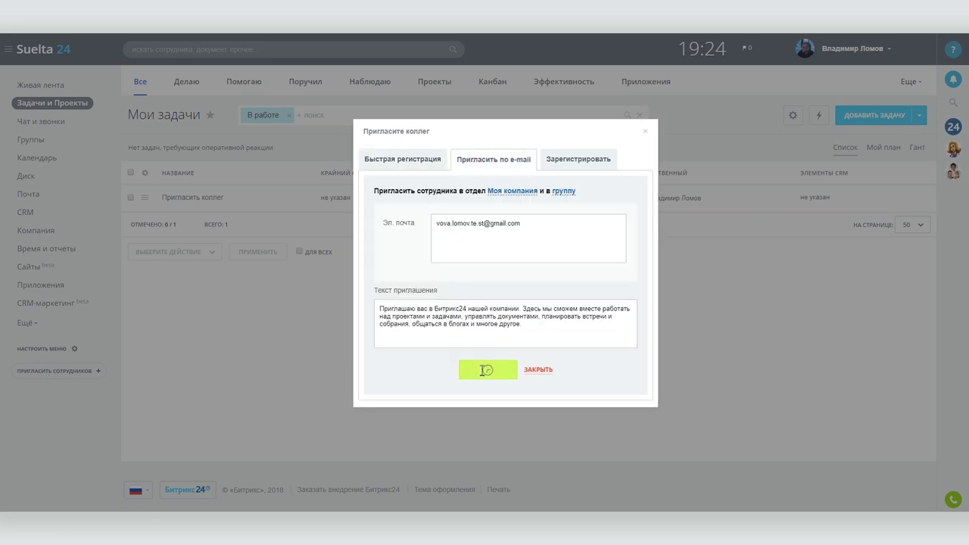
left_click(480, 368)
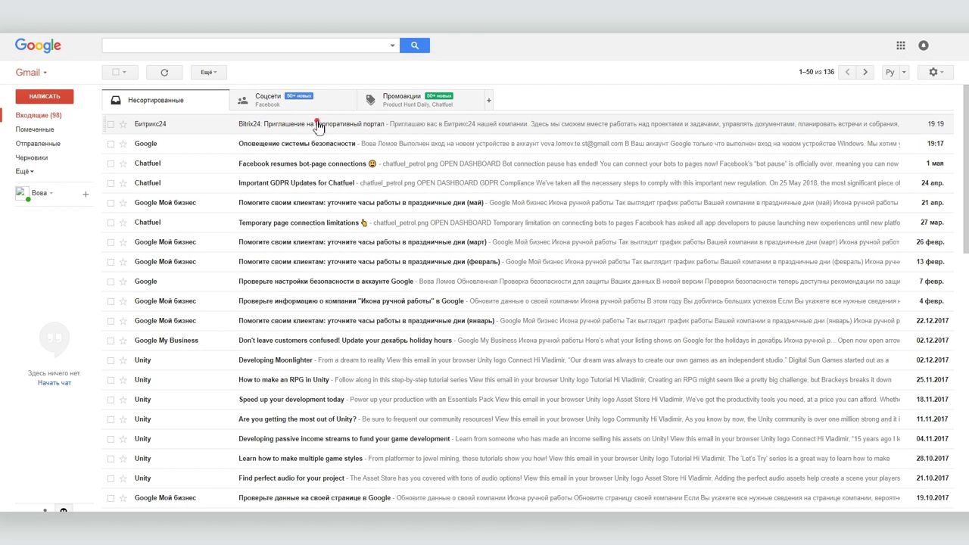
Step: Follow the Bitrix24 invitation link and enter the colleague's first name and surname
left_click(318, 125)
left_click(331, 158)
type("Л")
left_click(426, 219)
left_click(422, 260)
Step: Set and repeat the account password, stay signed in, and finish registration
type("12345678")
left_click(423, 279)
type("12345678")
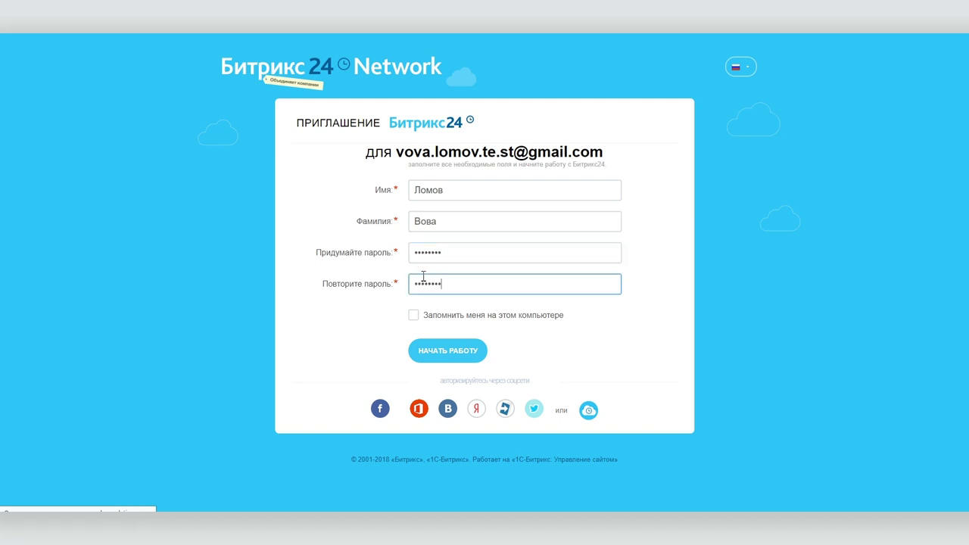
left_click(413, 317)
left_click(446, 353)
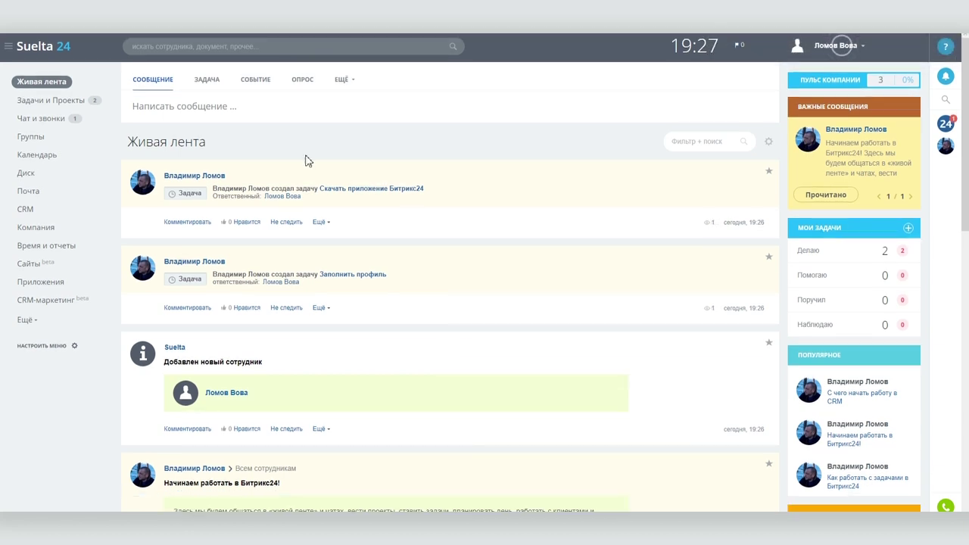
Step: Compare the colleague's and admin's task lists under the Делаю, Поручил and Все filters
left_click(44, 98)
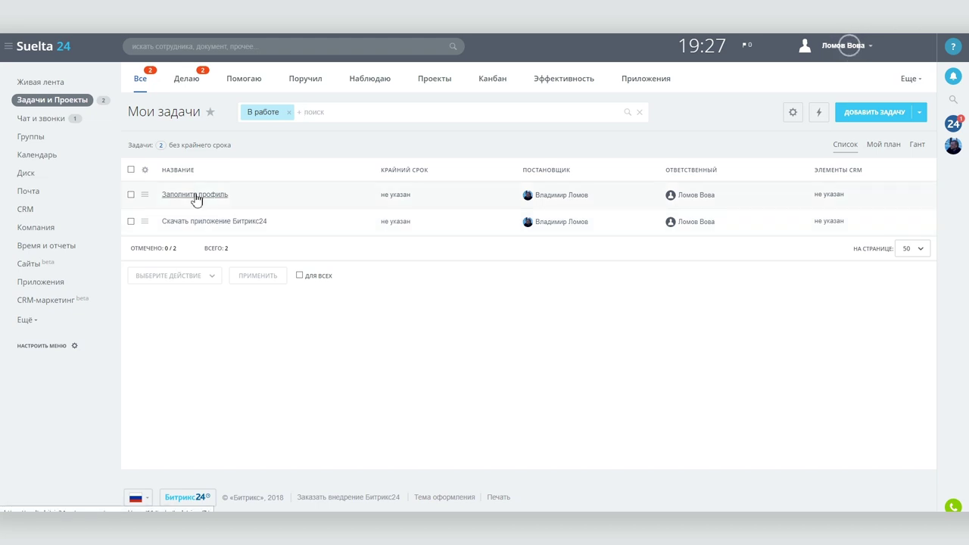
left_click(187, 79)
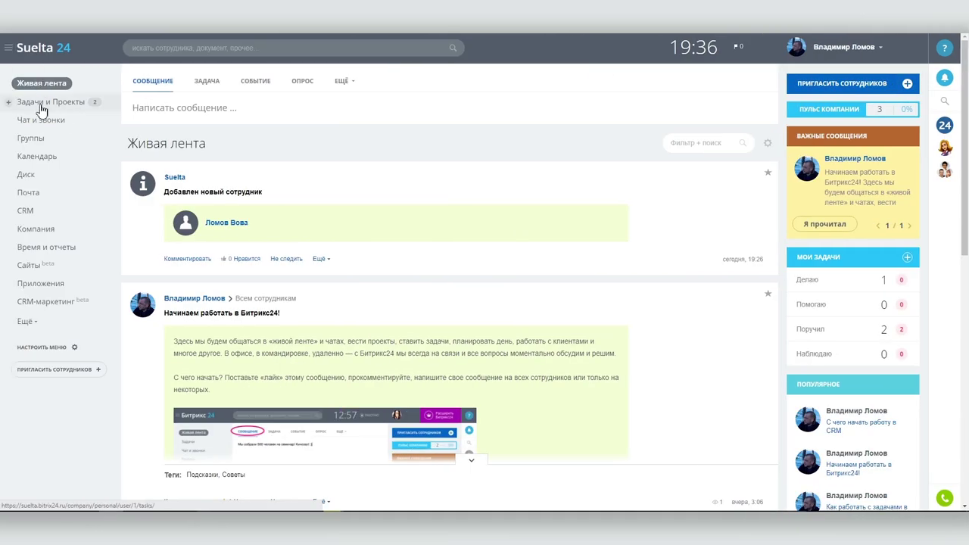
left_click(42, 105)
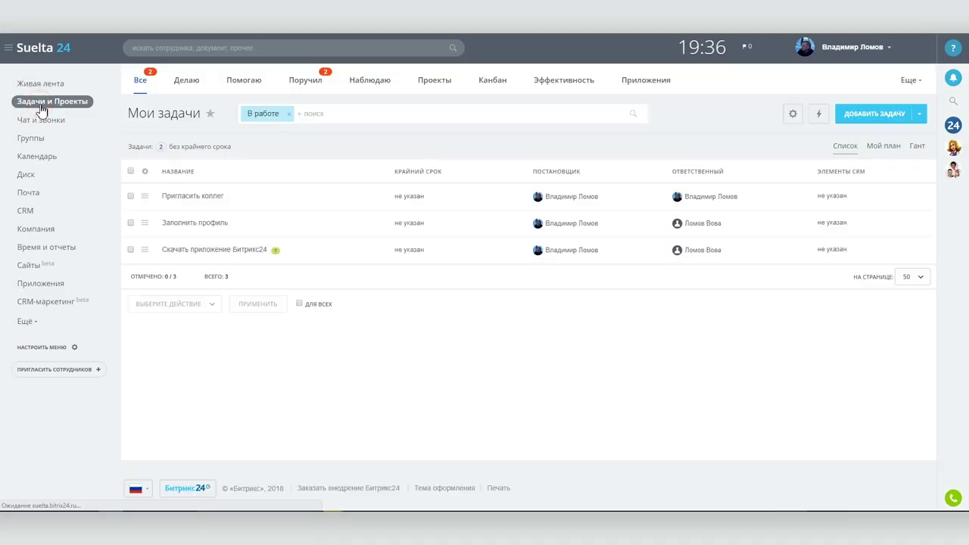
left_click(299, 83)
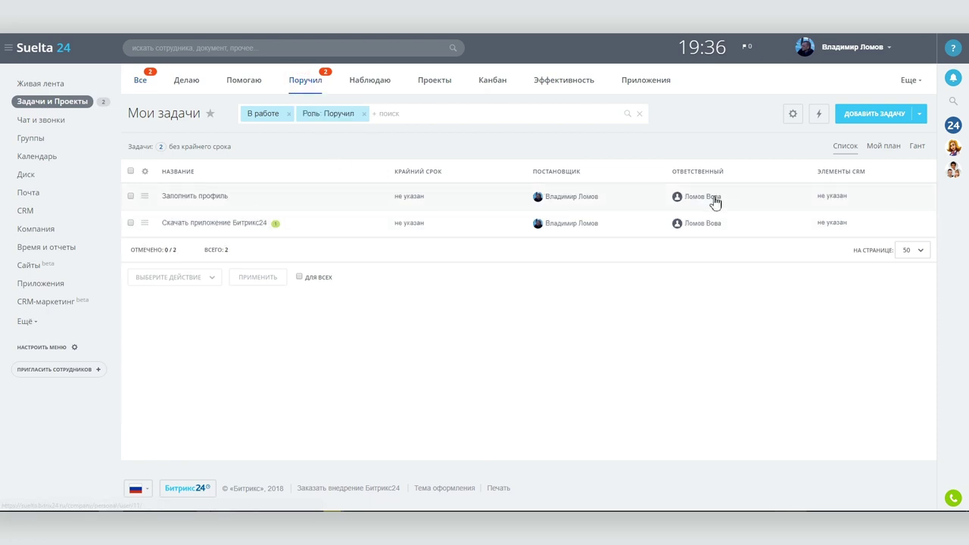
left_click(141, 80)
Step: Complete the Пригласить коллег task
left_click(195, 199)
left_click(250, 249)
left_click(92, 168)
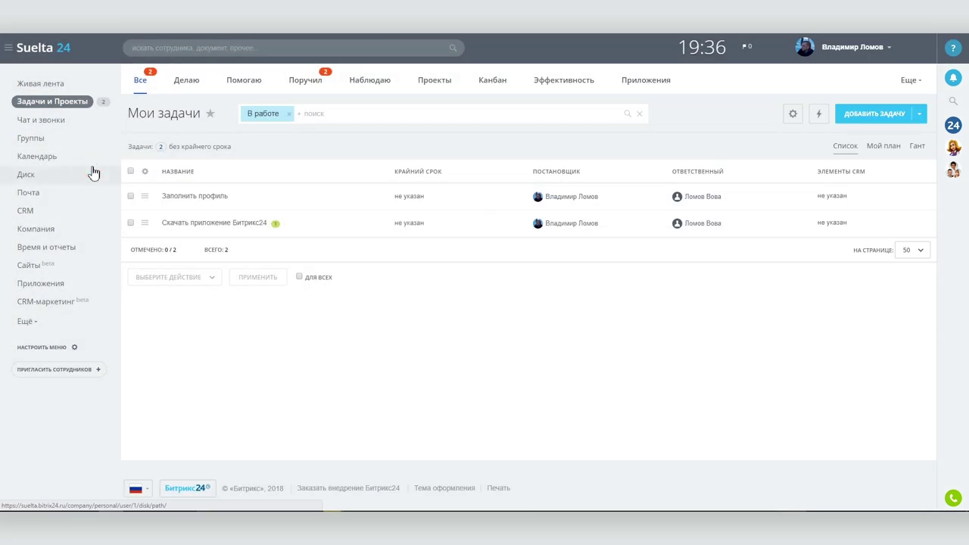
Step: Make the new colleague head of ИТ-отдел in the company structure
left_click(93, 183)
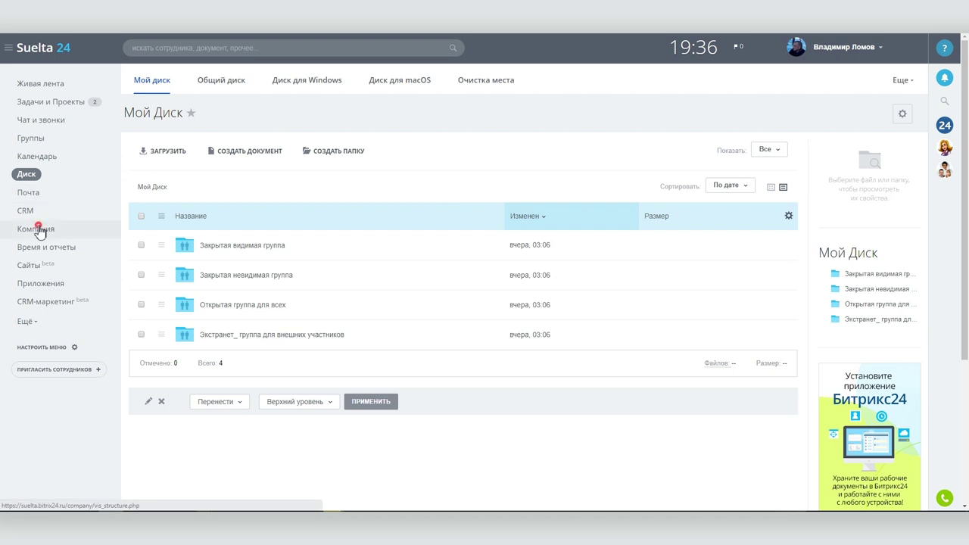
left_click(40, 230)
left_click_drag(488, 197, 433, 268)
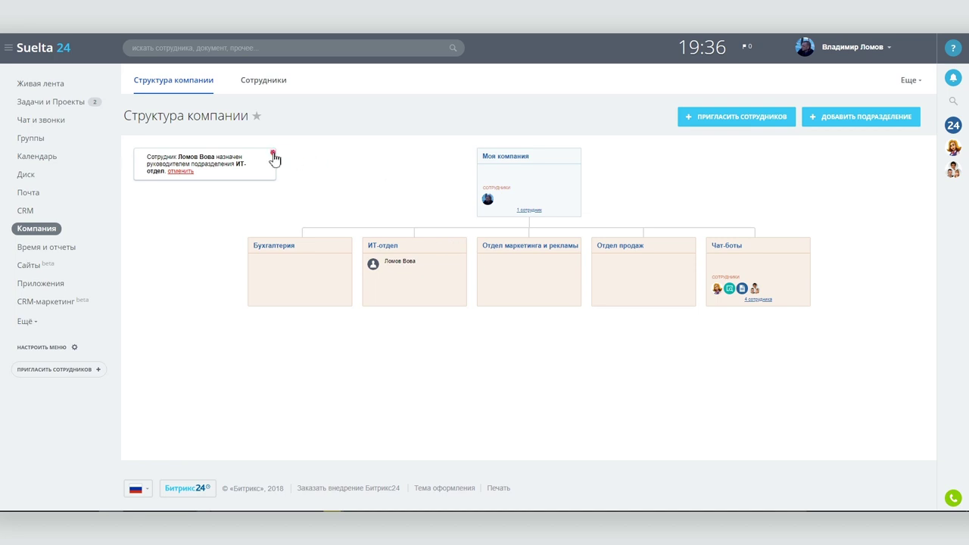
left_click(274, 155)
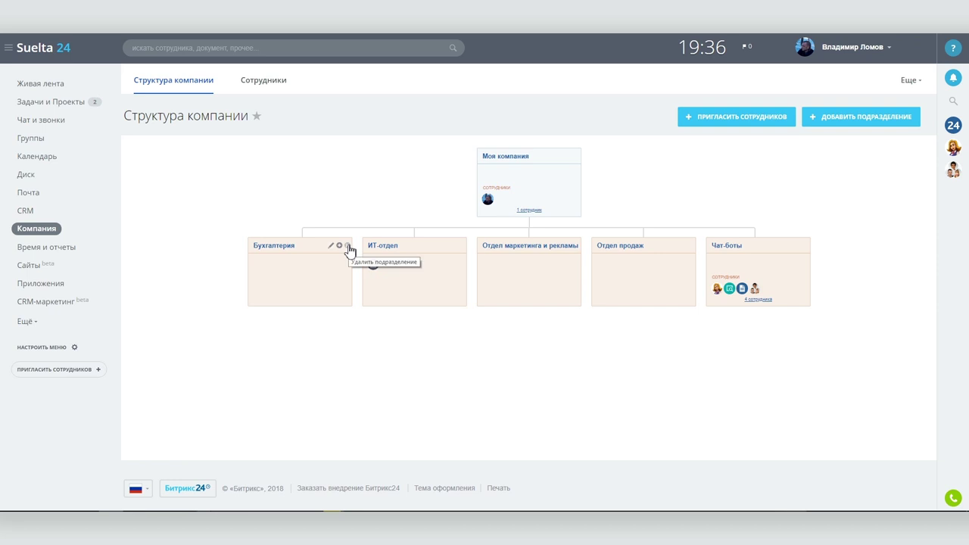
Step: Delete the Отдел продаж department and return to the task list
left_click(691, 245)
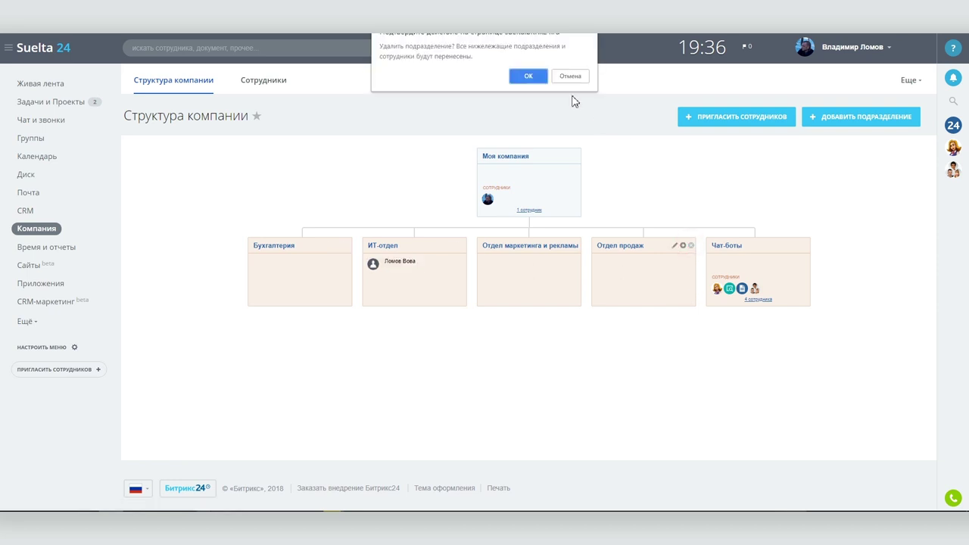
left_click(528, 78)
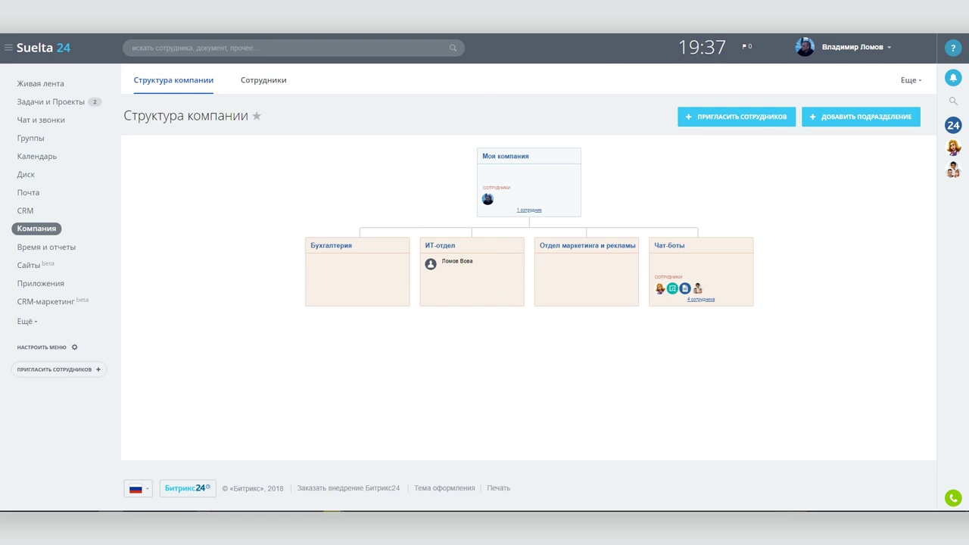
left_click(40, 102)
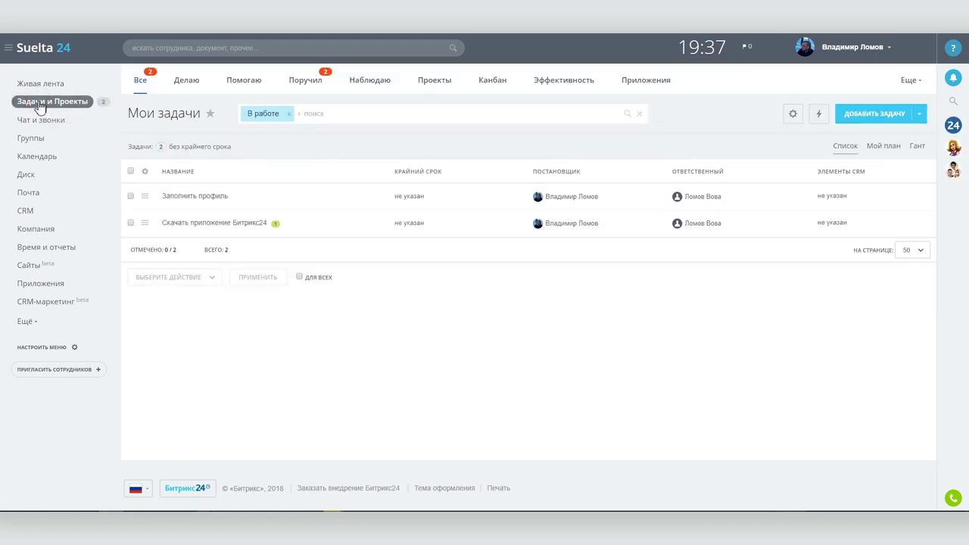
Step: Create the task 'Сделать мир лучше', assigned to the new colleague instead of the admin, due 12.05.2018 19:00
left_click(867, 119)
type("Сделать мир лучше")
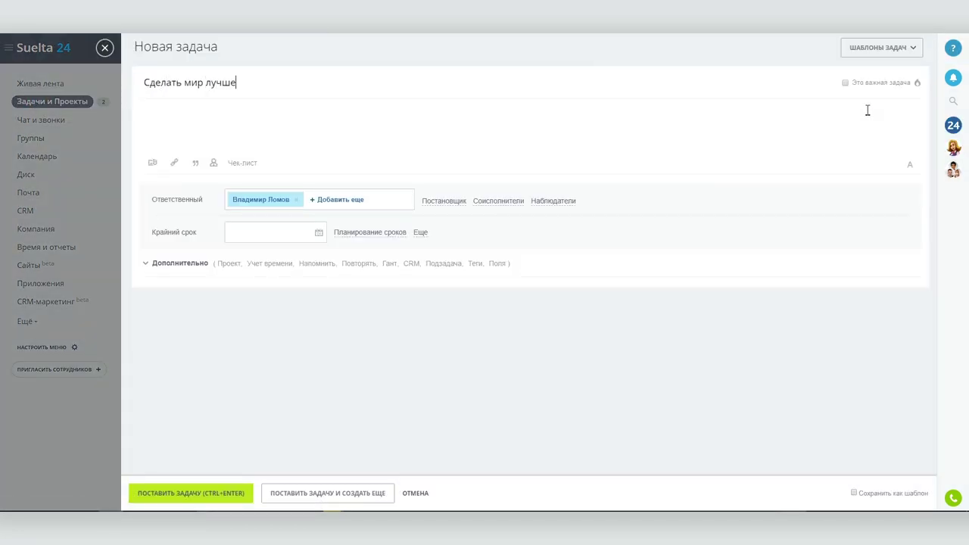
left_click(330, 200)
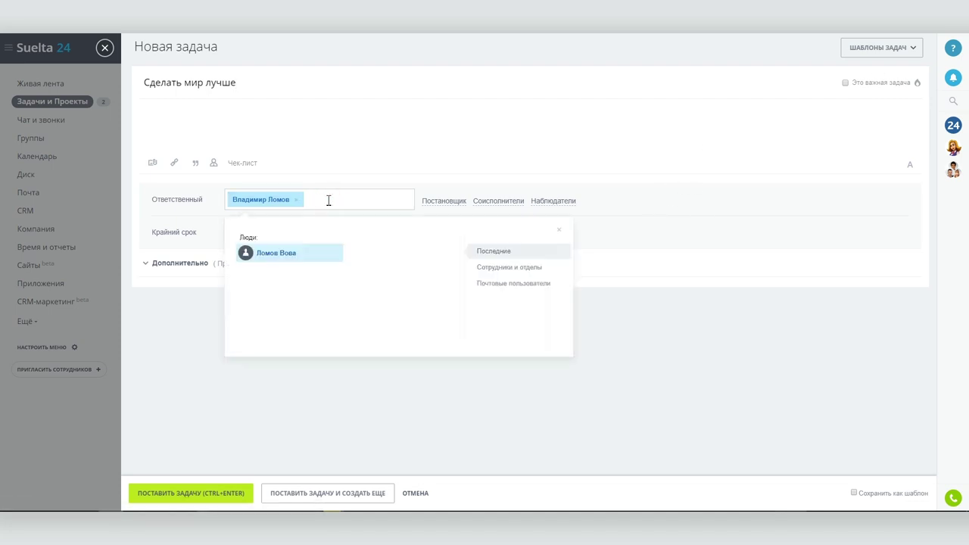
left_click(295, 254)
left_click(296, 199)
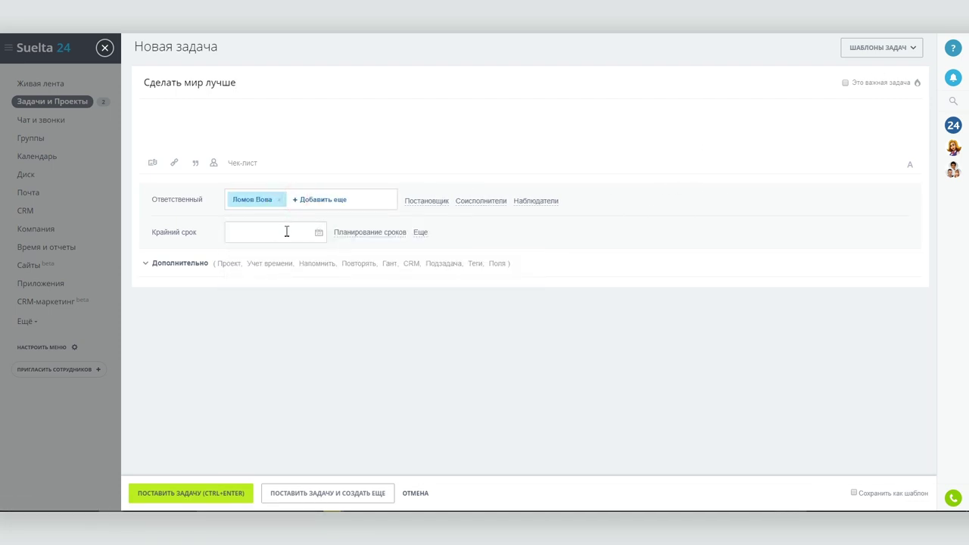
left_click(286, 231)
left_click(308, 290)
left_click(259, 378)
left_click(176, 493)
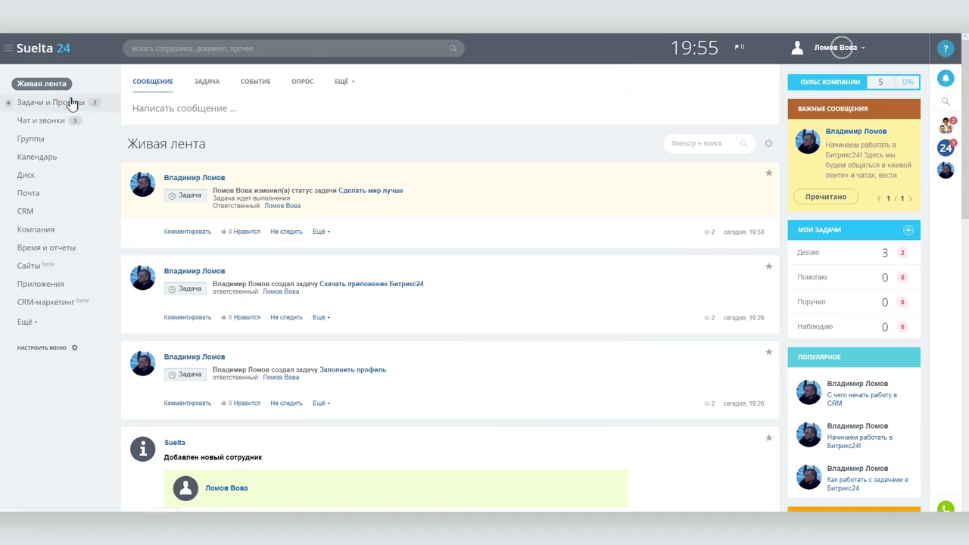
Step: Open the 'Сделать мир лучше' task from the colleague's task list and start work on it
left_click(71, 102)
left_click(186, 196)
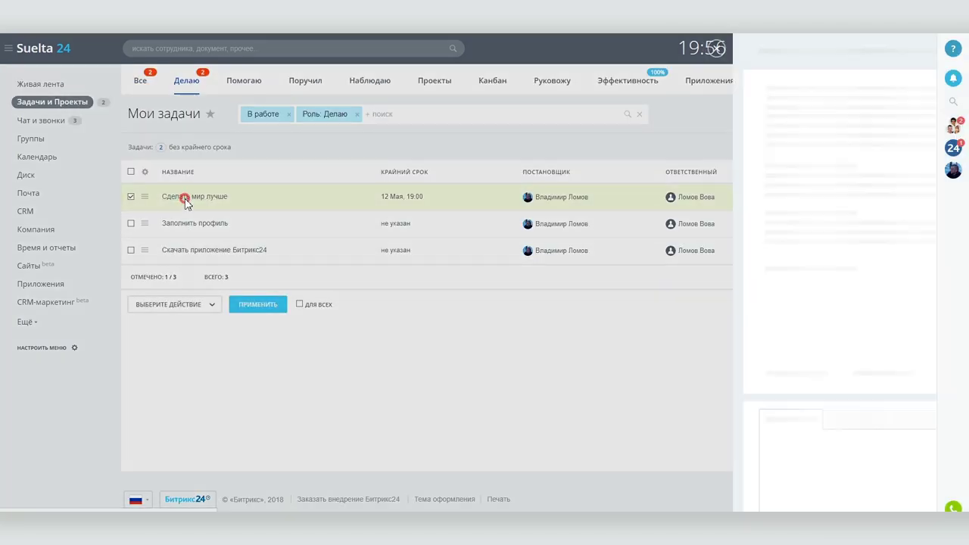
left_click(199, 243)
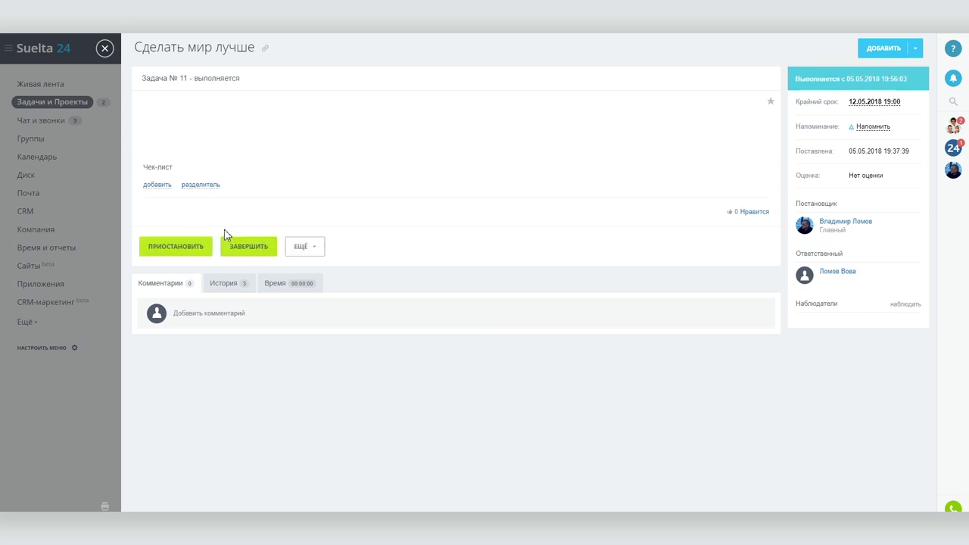